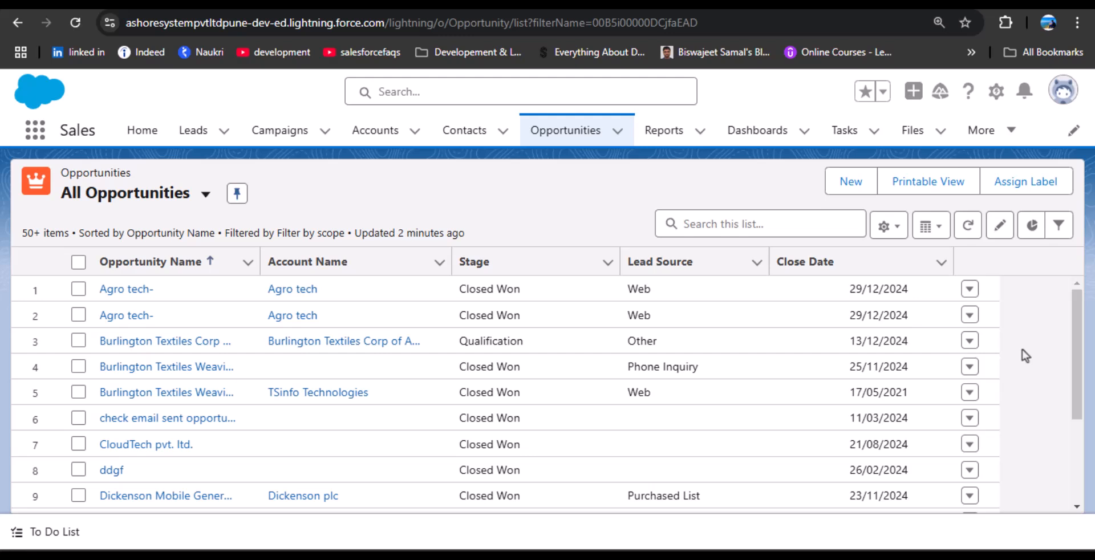
# Go to Setup and open the Flows page under Process Automation
pyautogui.click(996, 92)
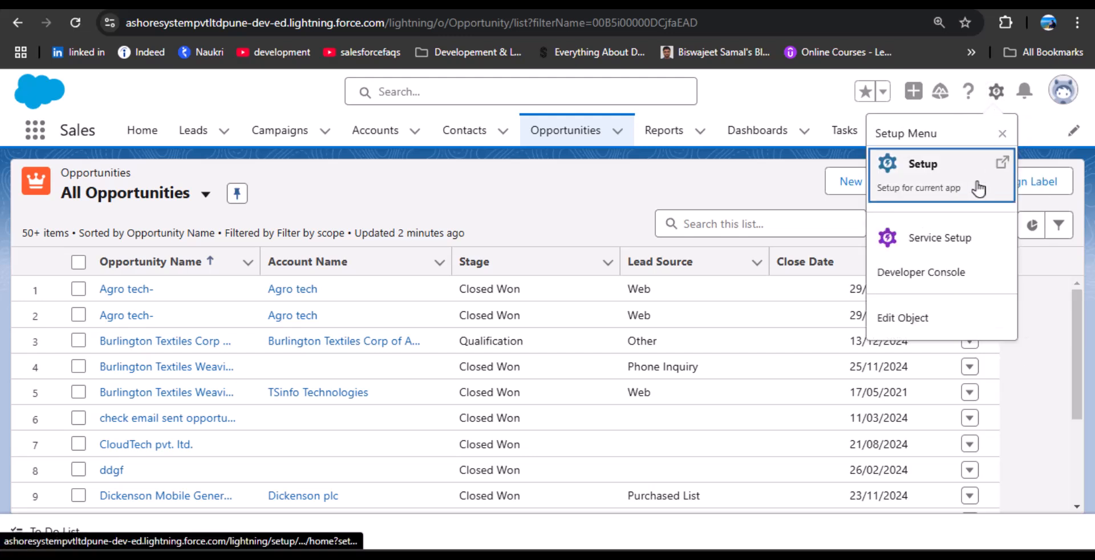
pyautogui.click(927, 187)
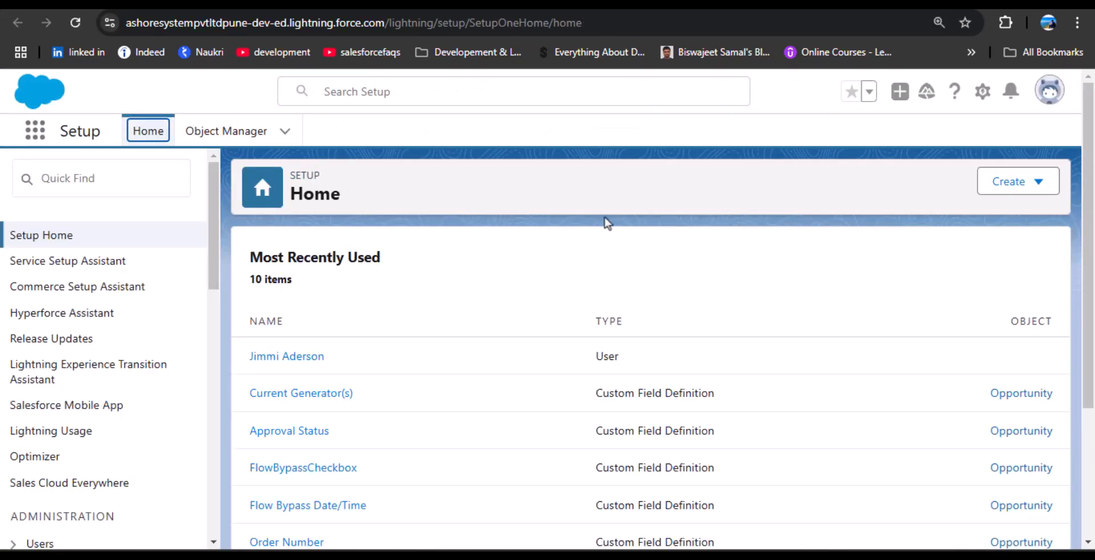
pyautogui.click(117, 172)
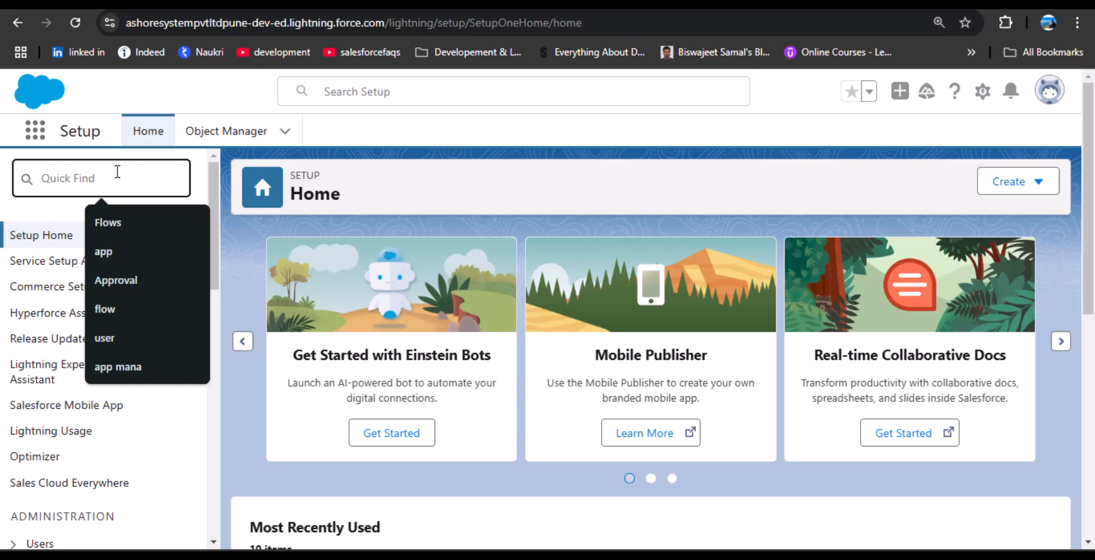
pyautogui.write('FLO')
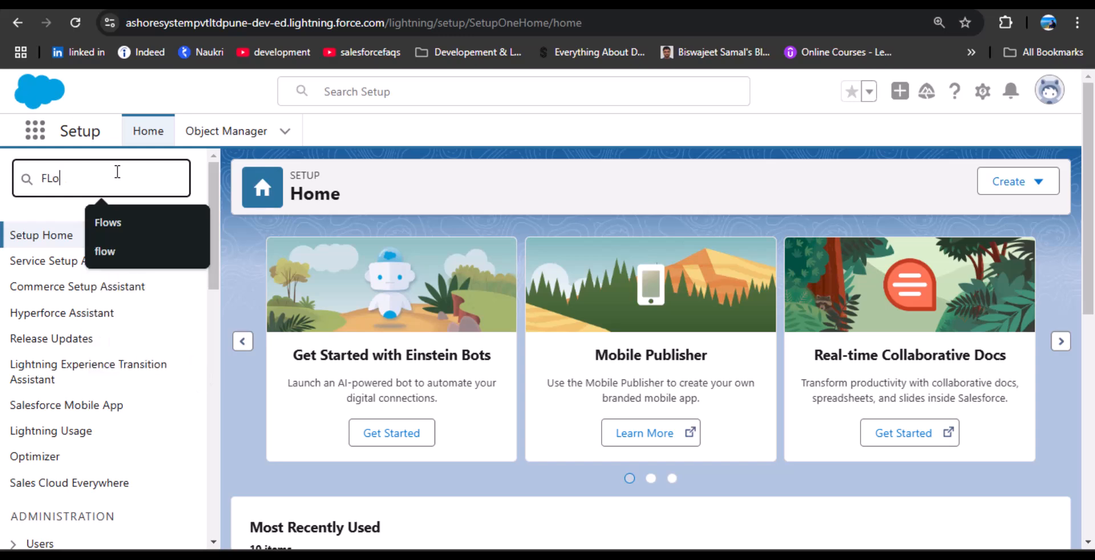
pyautogui.press('BackSpace')
pyautogui.press('BackSpace')
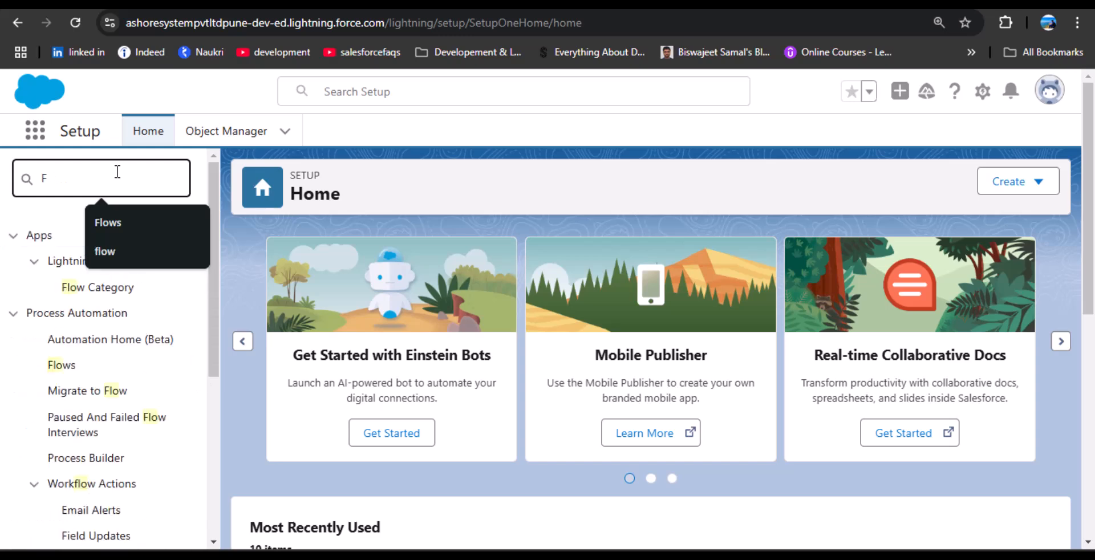
pyautogui.click(149, 221)
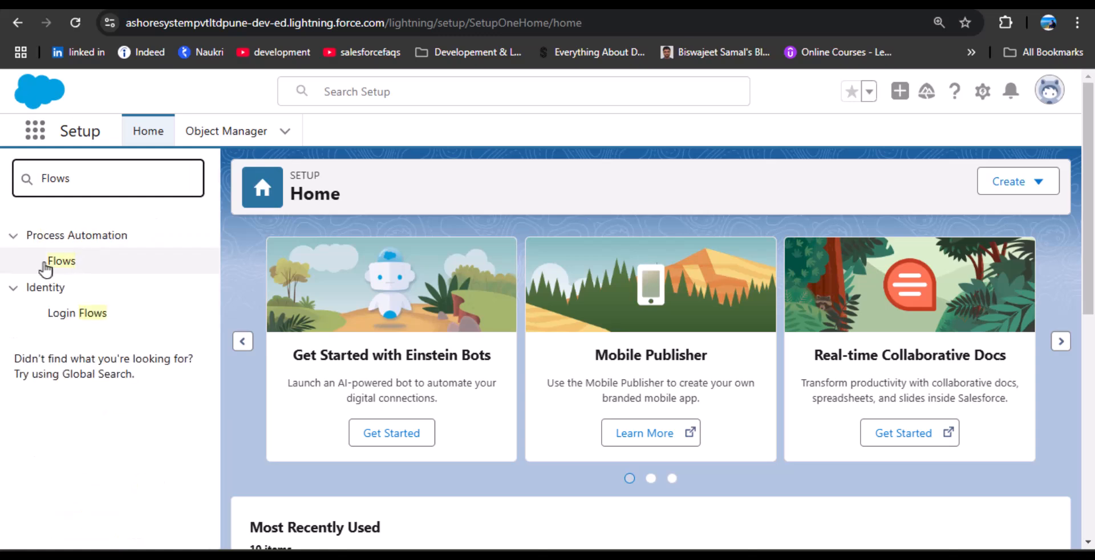
pyautogui.click(55, 264)
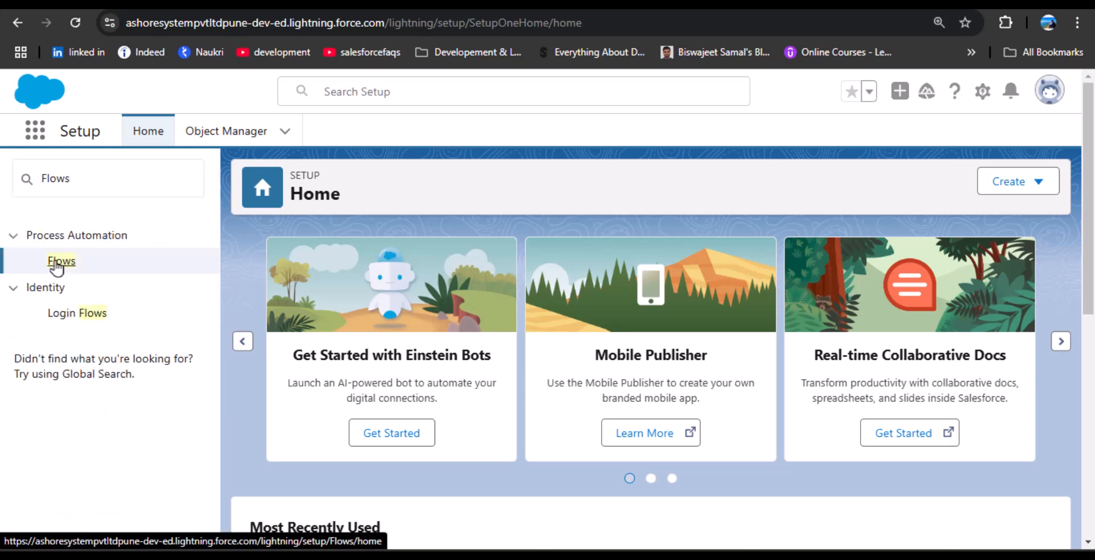
pyautogui.hotkey('ctrl', '-')
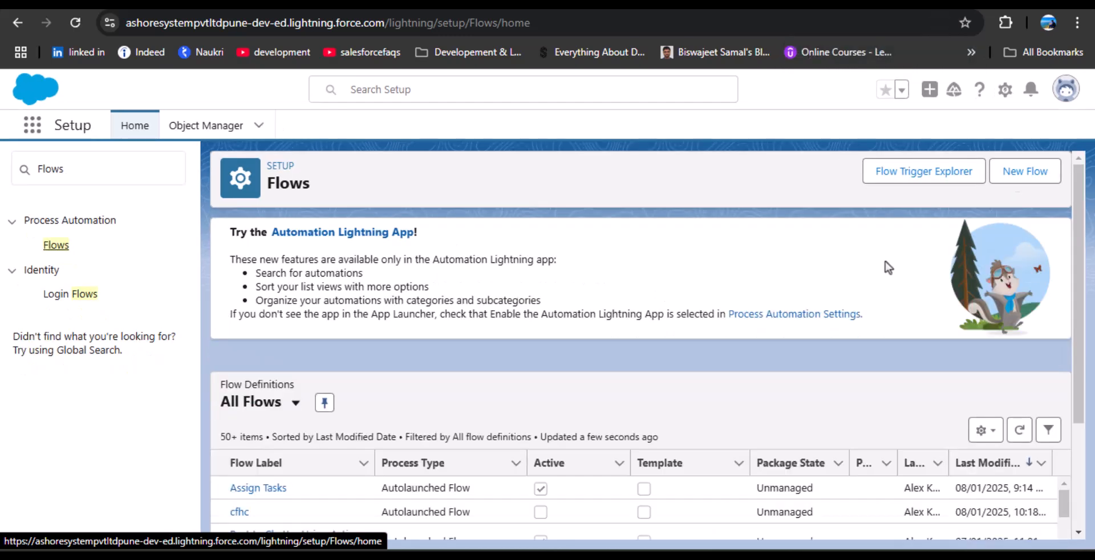
# Create a new flow from scratch using the Schedule-Triggered Flow type
pyautogui.click(1043, 182)
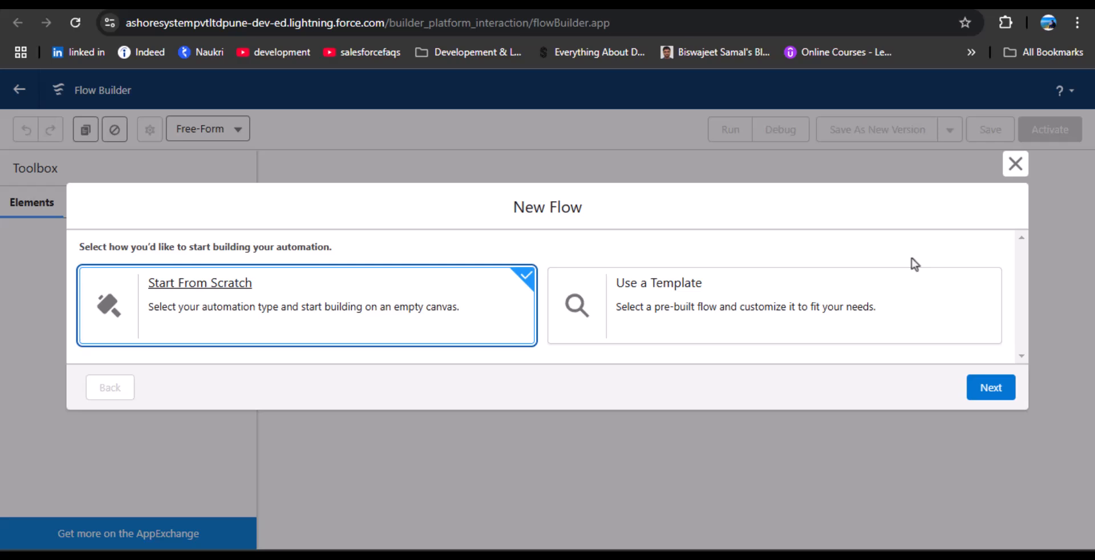
pyautogui.click(990, 394)
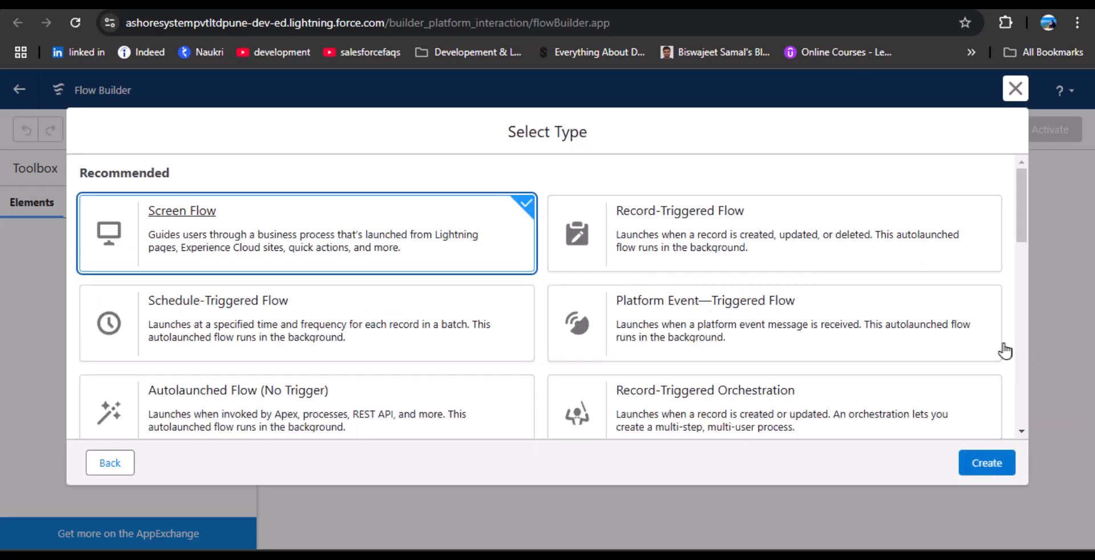
pyautogui.click(306, 314)
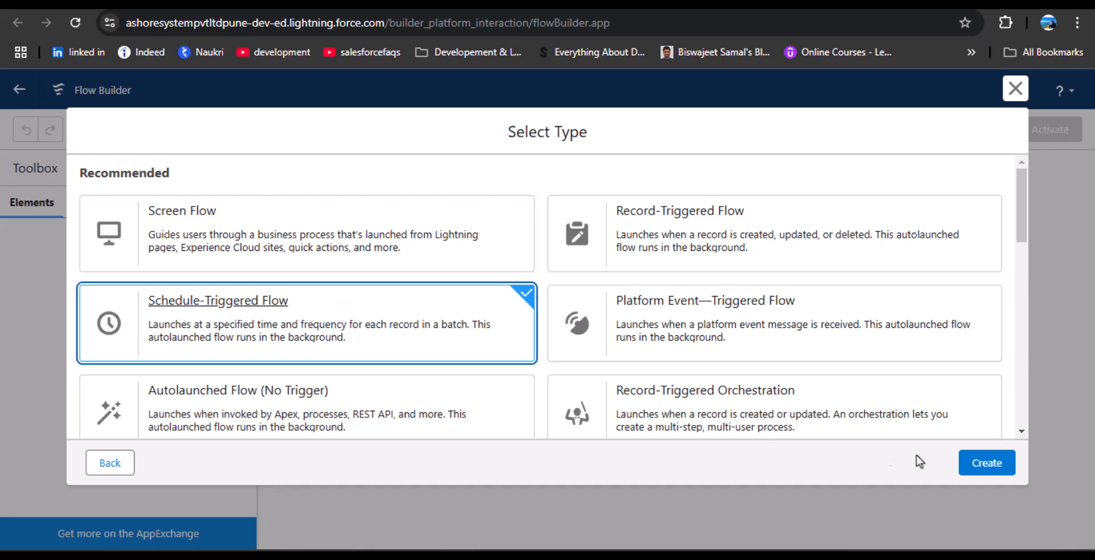
pyautogui.click(983, 462)
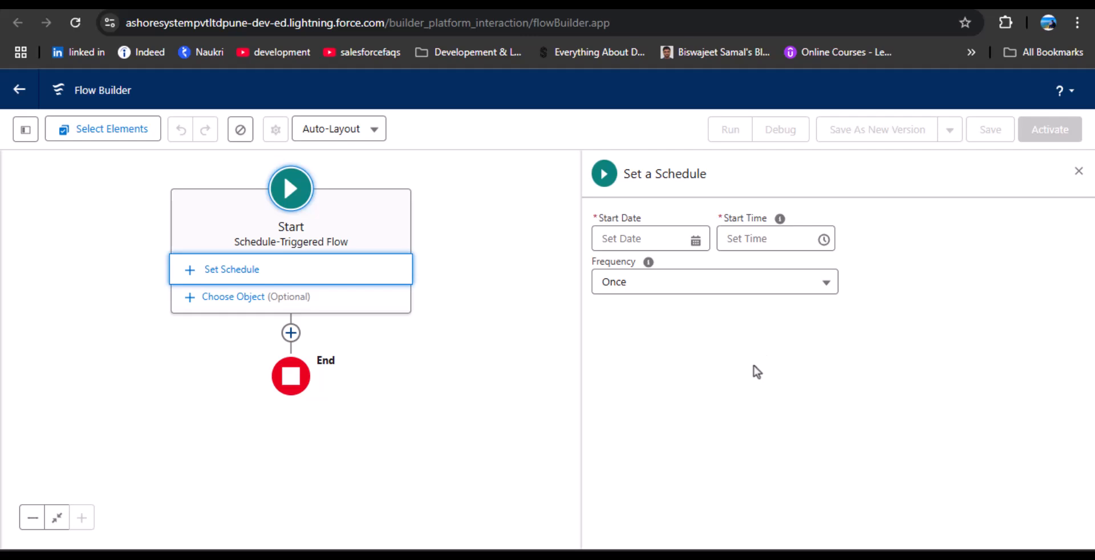
# Schedule the flow to start on 08-Jan-2025 at 11:00 pm with a Weekly frequency
pyautogui.click(671, 240)
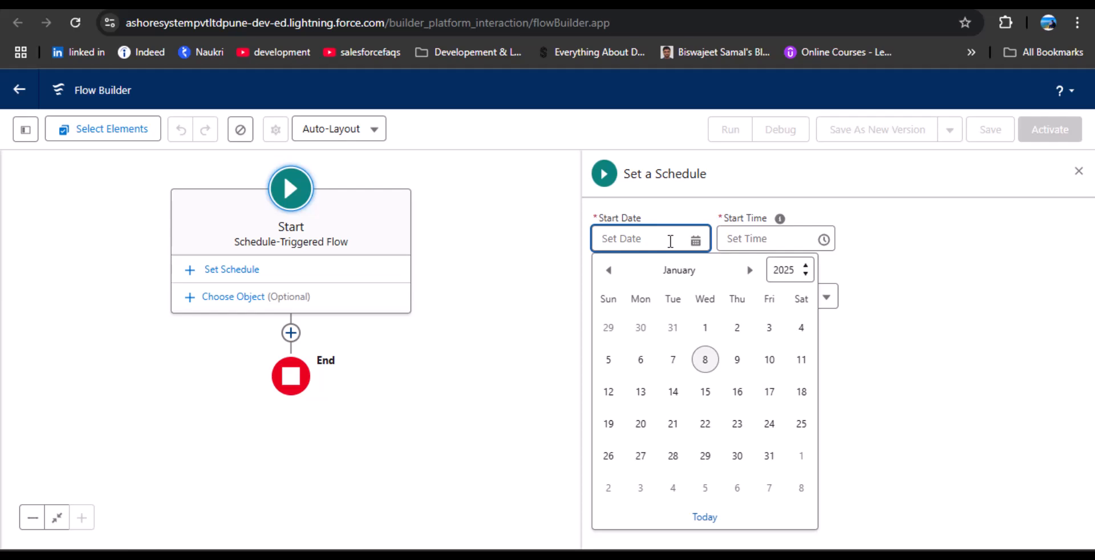
pyautogui.click(706, 517)
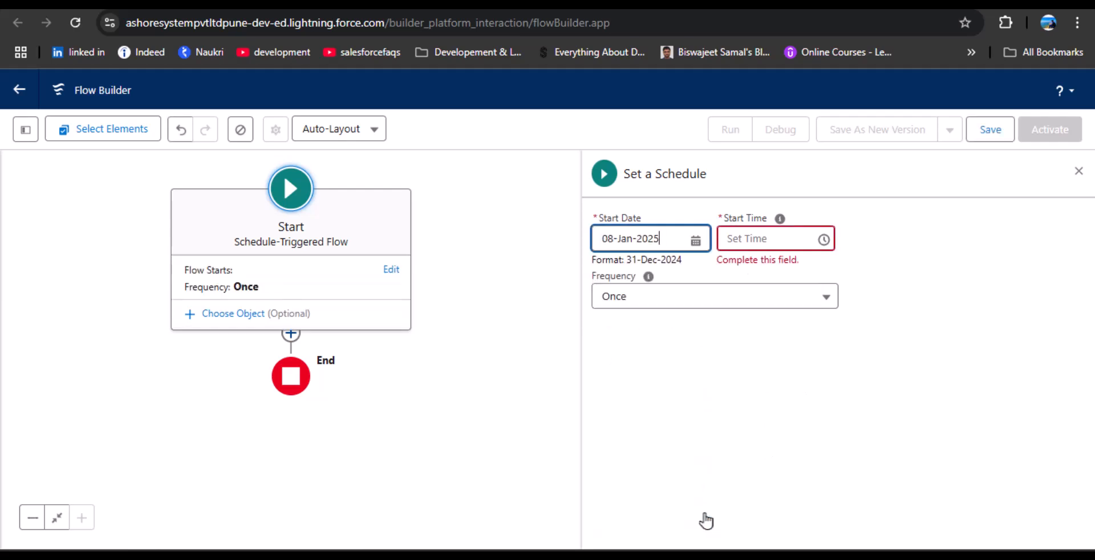
pyautogui.click(757, 242)
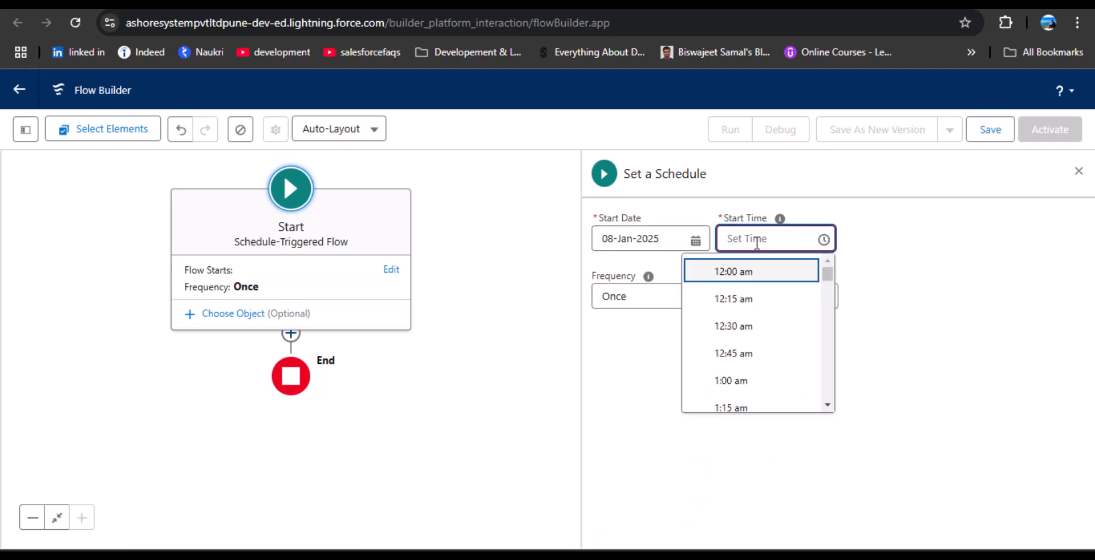
pyautogui.scroll(-20, 741, 331)
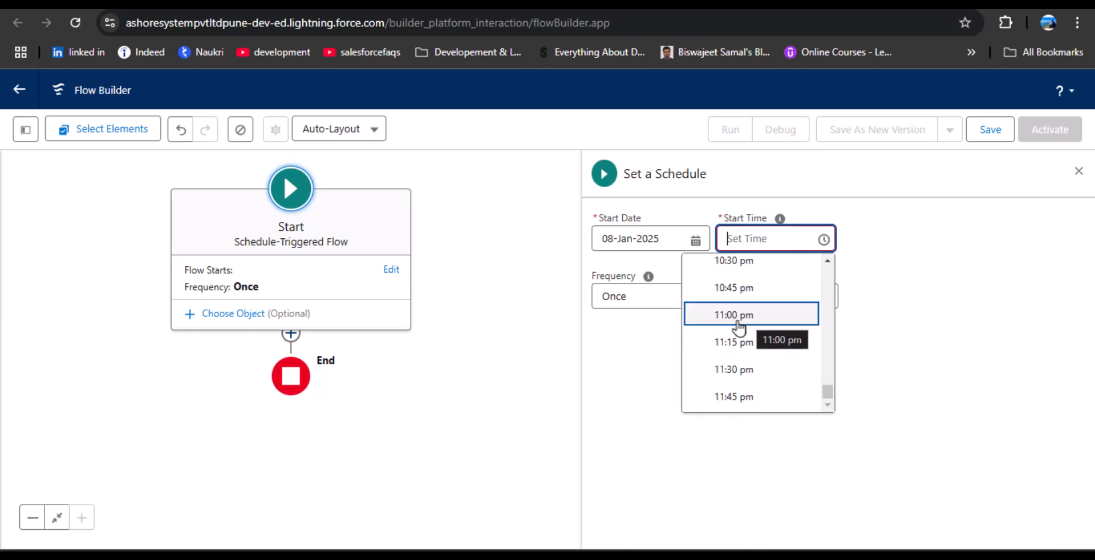
pyautogui.click(737, 323)
pyautogui.click(671, 295)
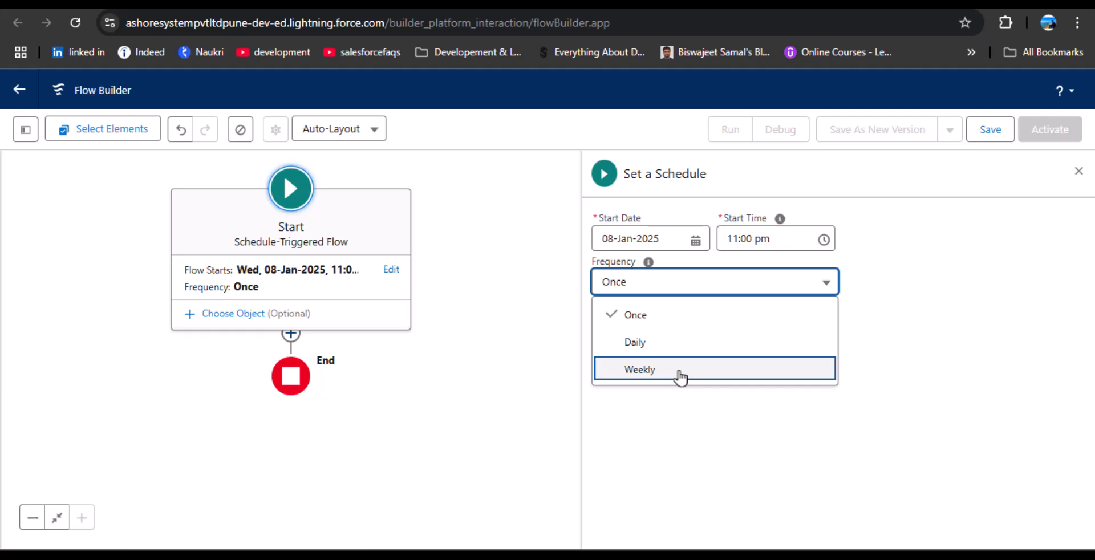
pyautogui.click(643, 373)
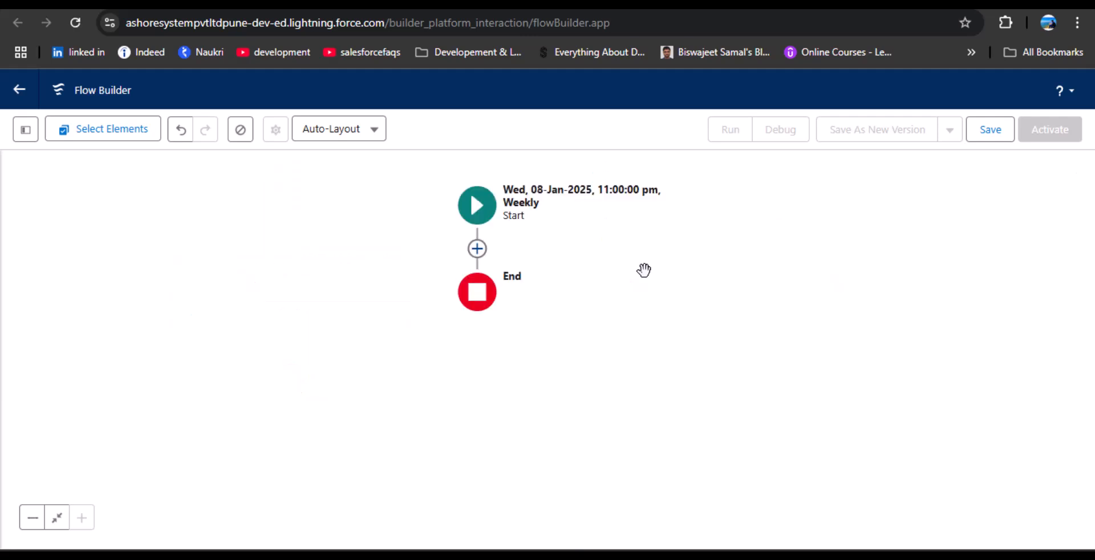
# Choose Opportunity as the object for the flow's Start element
pyautogui.click(478, 211)
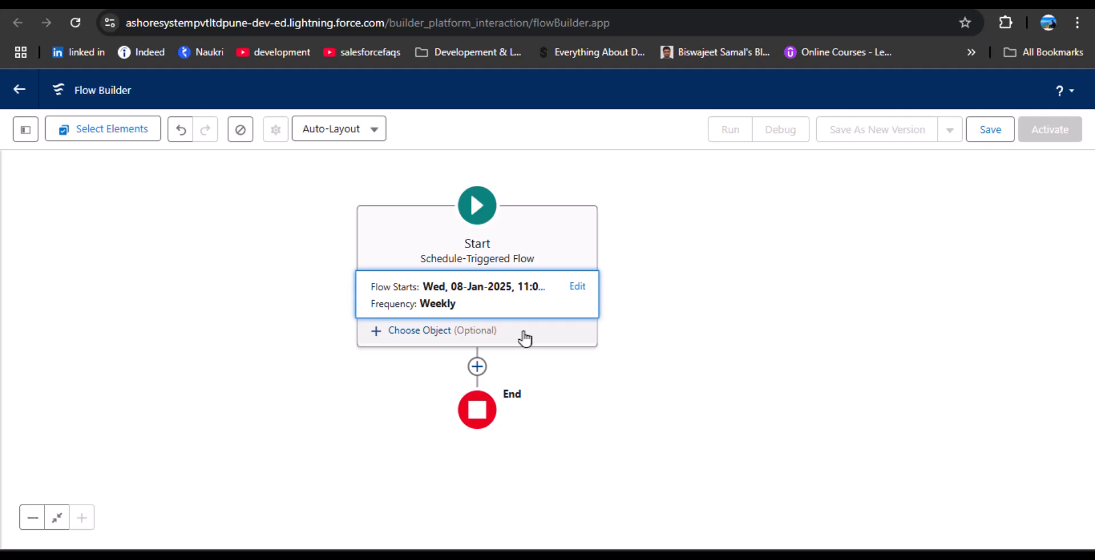
pyautogui.click(425, 336)
pyautogui.click(549, 276)
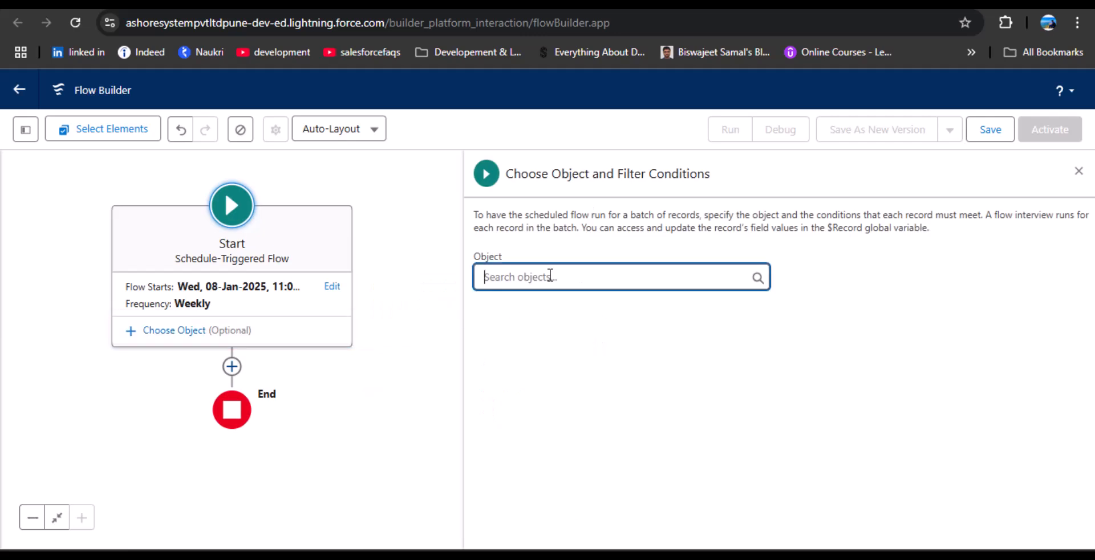
pyautogui.write('O')
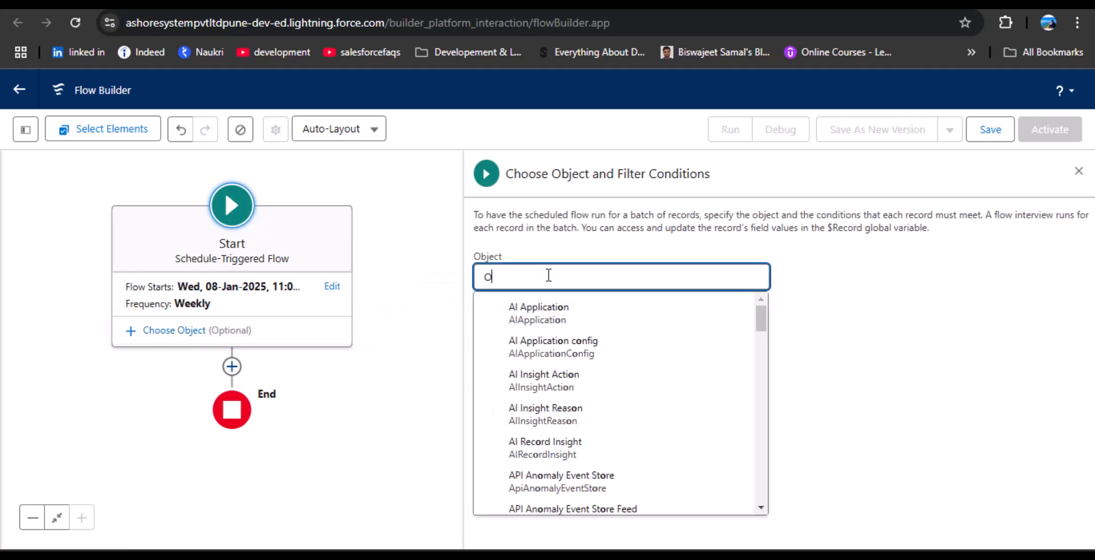
pyautogui.write('pportu')
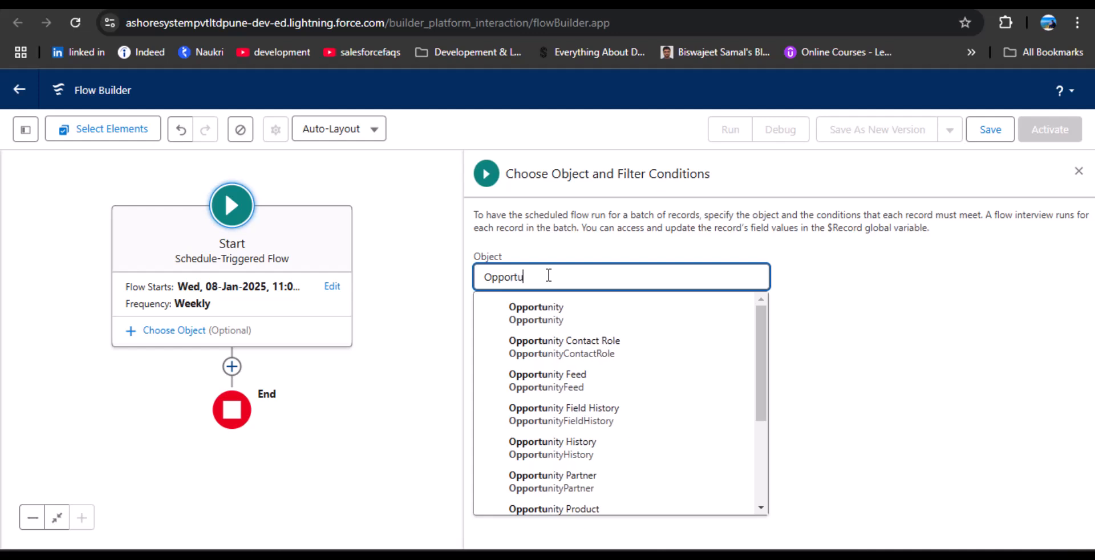
pyautogui.click(551, 313)
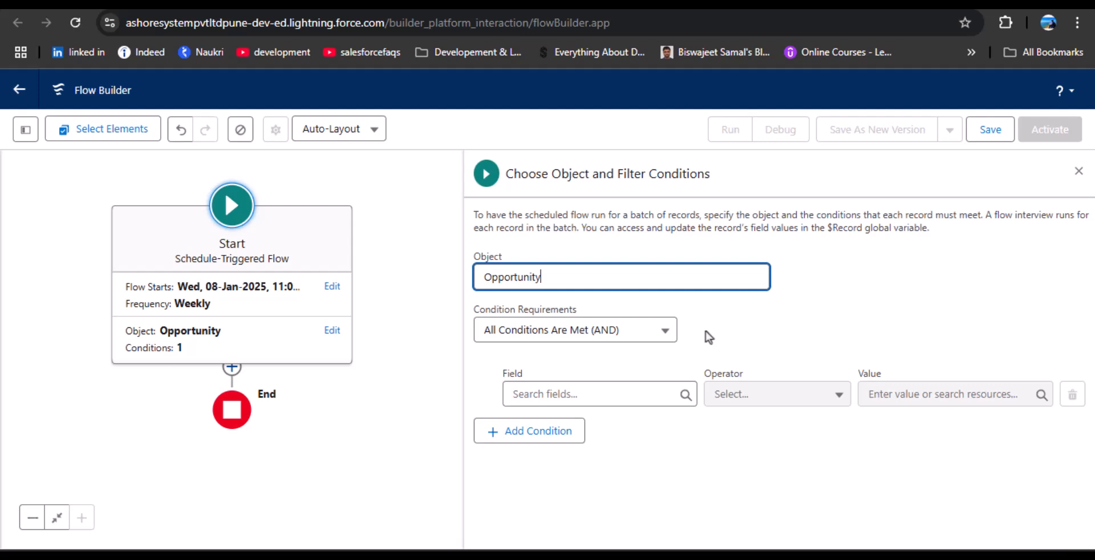
# Set the first filter condition to StageName Does Not Equal Closed Won
pyautogui.click(608, 393)
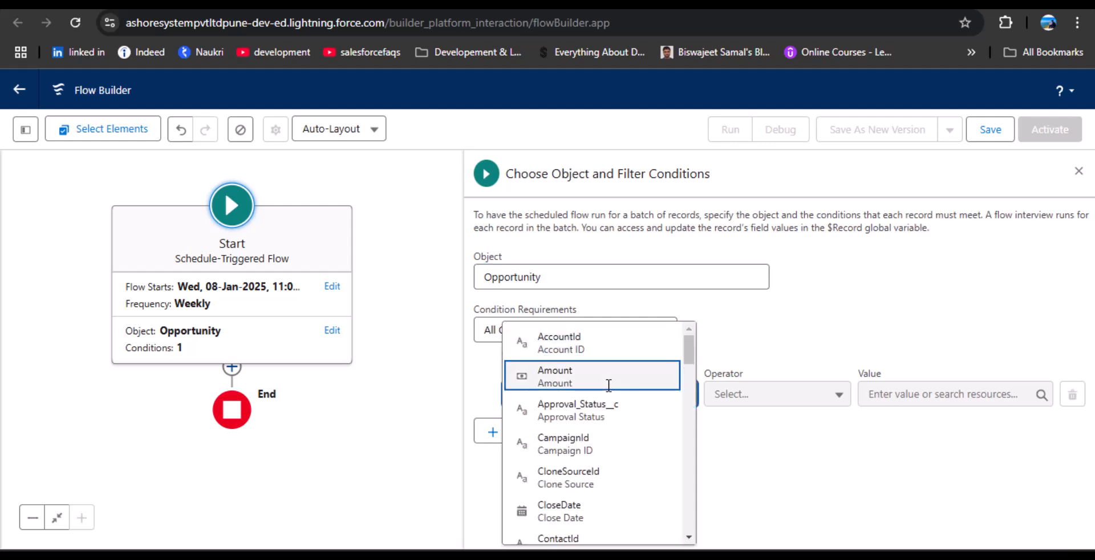
pyautogui.write('Stage')
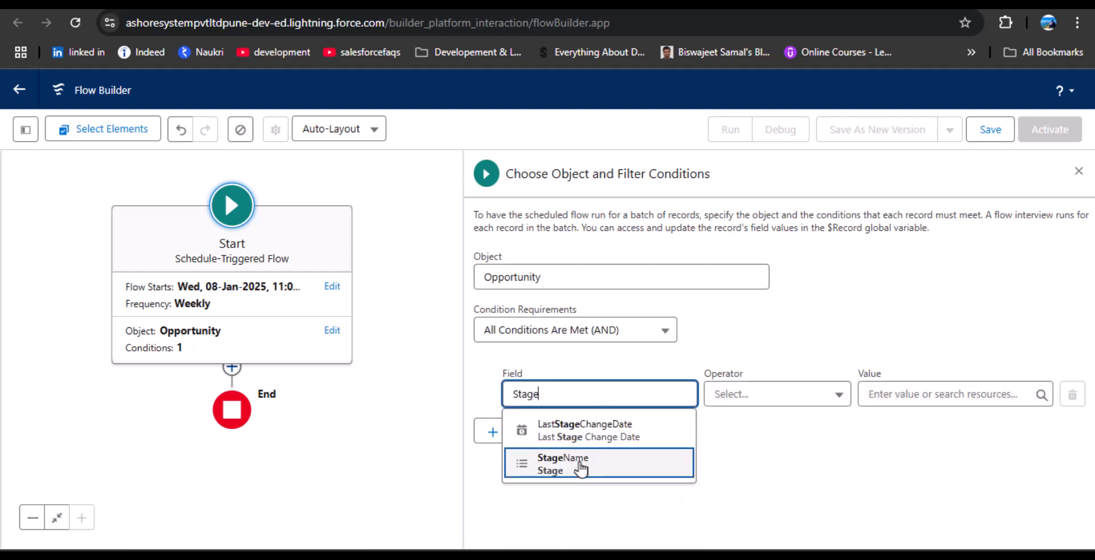
pyautogui.click(581, 469)
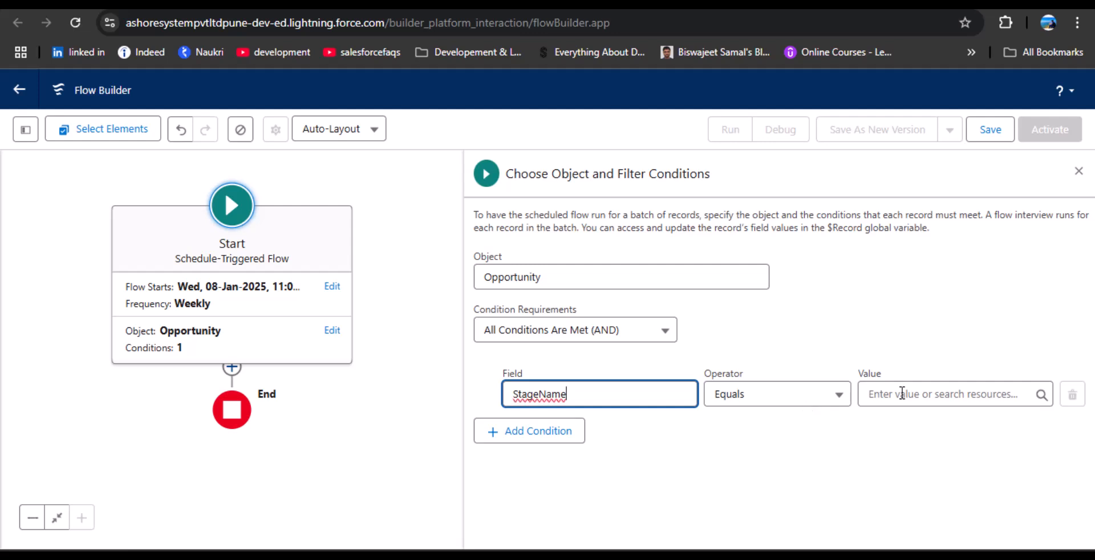
pyautogui.click(902, 394)
pyautogui.scroll(-5, 909, 408)
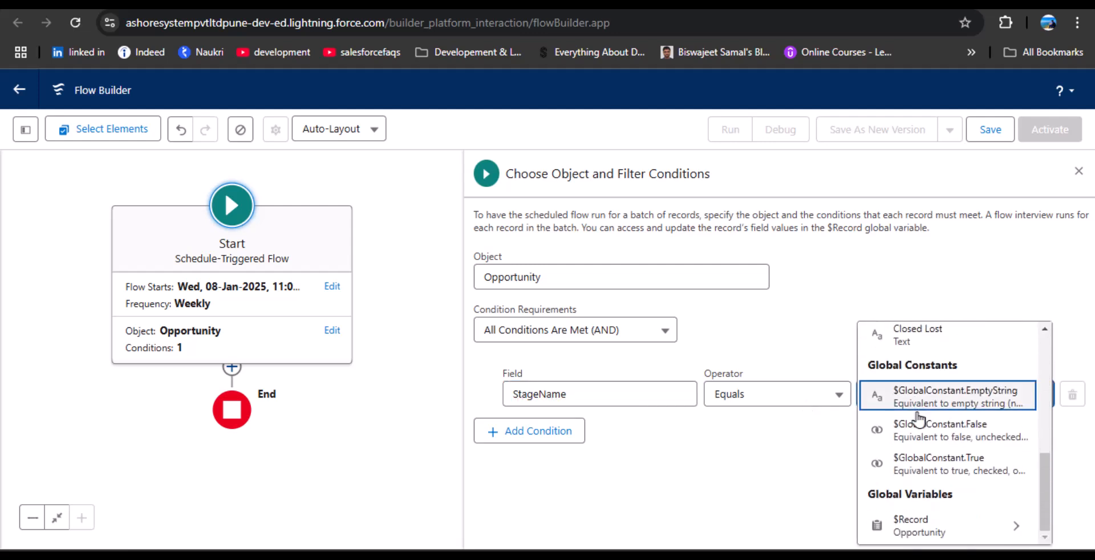
pyautogui.scroll(5, 940, 509)
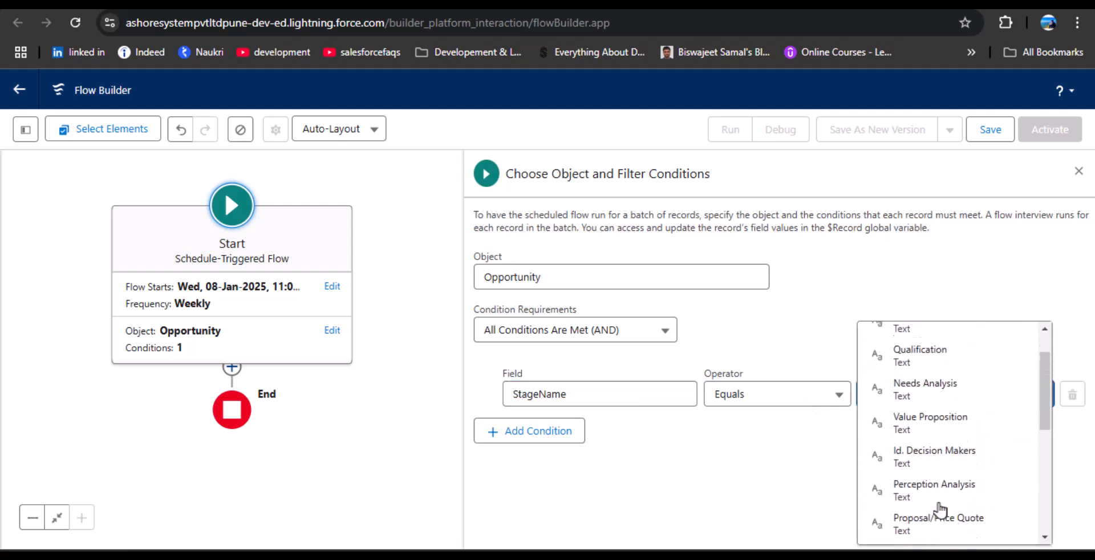
pyautogui.scroll(2, 940, 501)
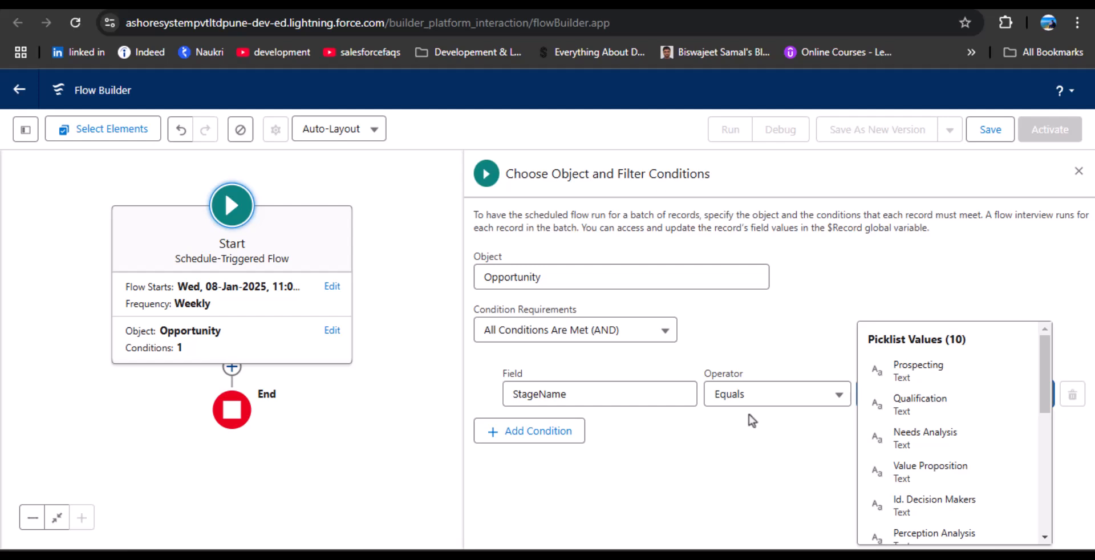
pyautogui.click(757, 397)
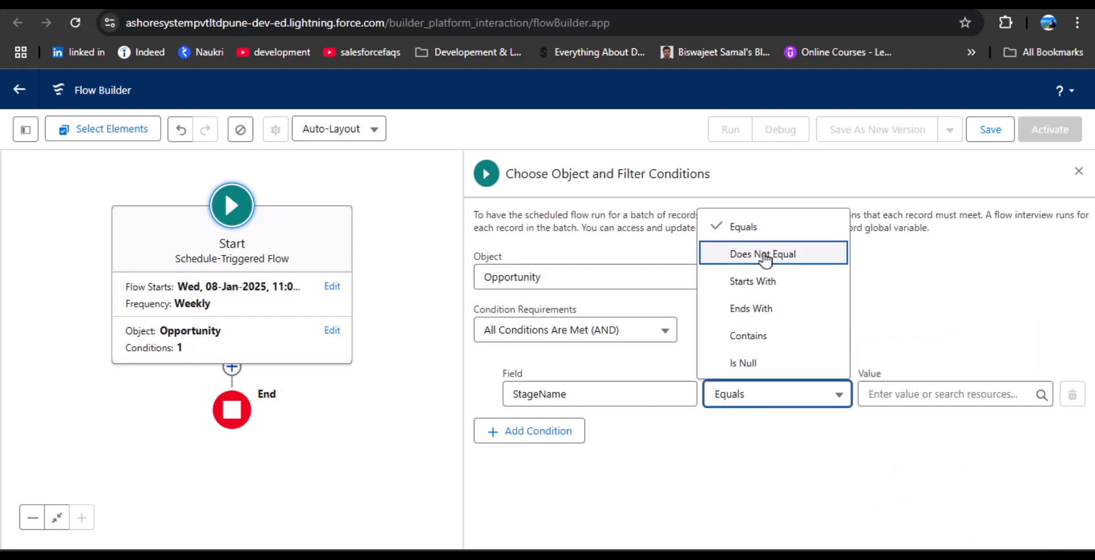
pyautogui.click(763, 254)
pyautogui.click(908, 395)
pyautogui.scroll(-4, 941, 428)
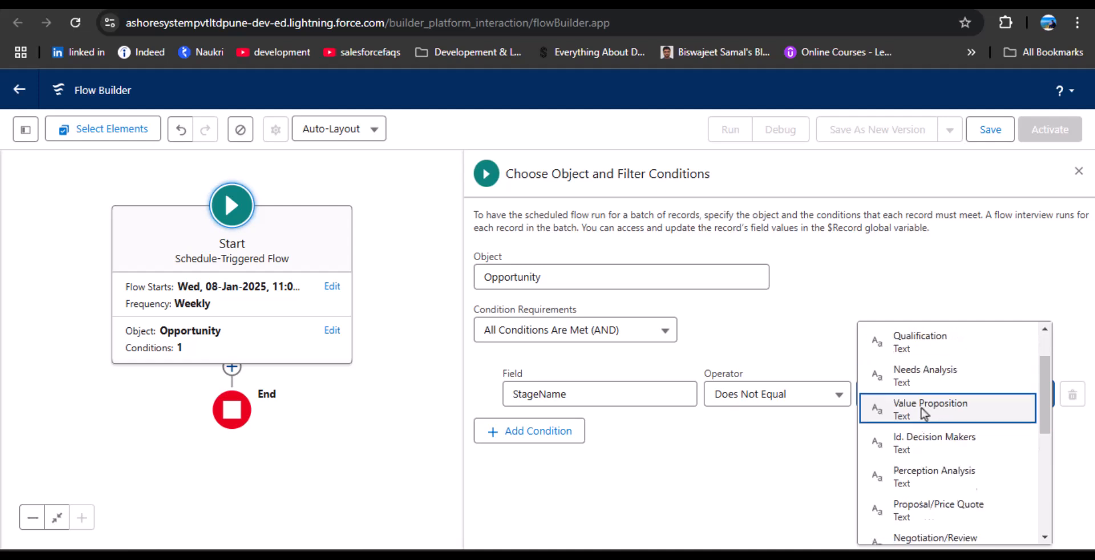
pyautogui.click(927, 399)
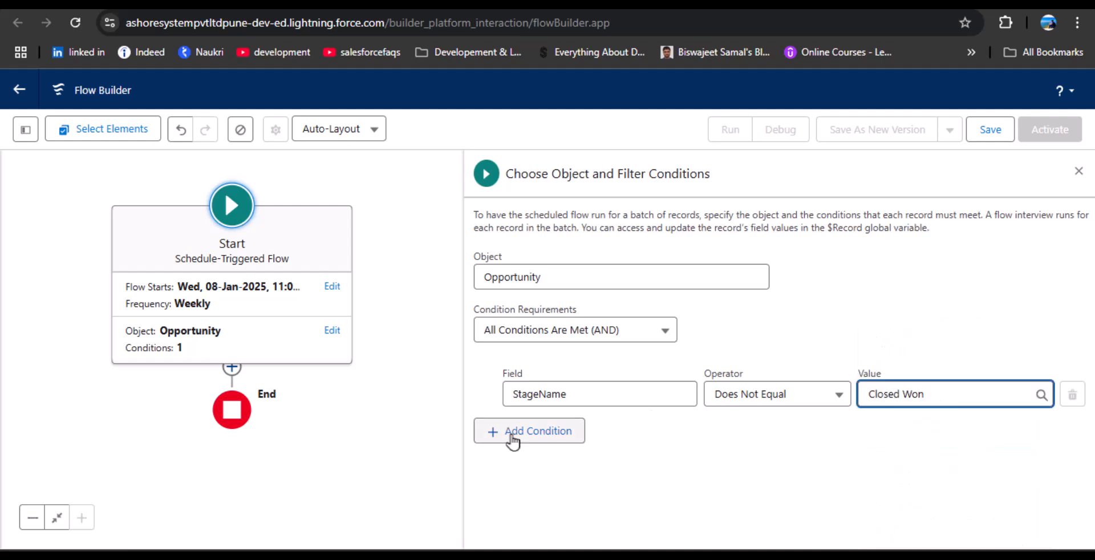
# Add a second Start filter condition, StageName Does Not Equal Closed Lost, and close the Start element's settings
pyautogui.click(512, 435)
pyautogui.click(558, 445)
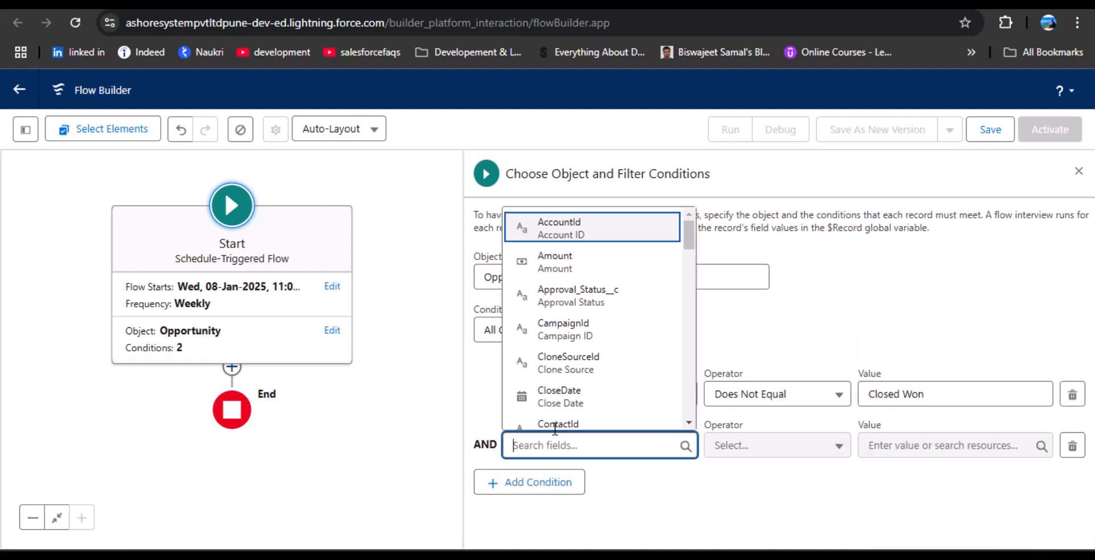
pyautogui.write('Stage')
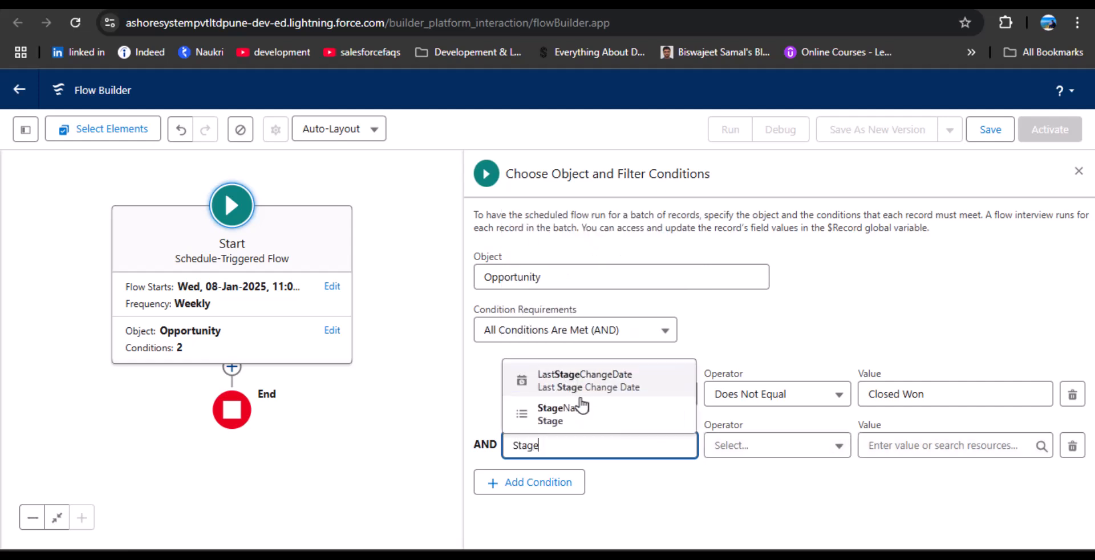
pyautogui.click(583, 411)
pyautogui.click(799, 450)
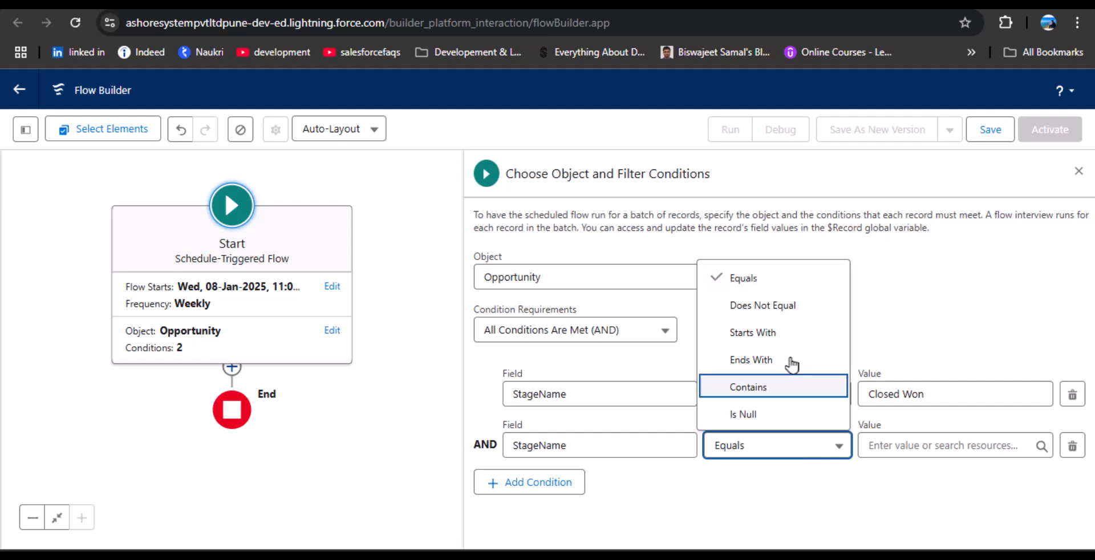
pyautogui.click(791, 308)
pyautogui.click(964, 445)
pyautogui.scroll(-5, 905, 343)
pyautogui.click(944, 235)
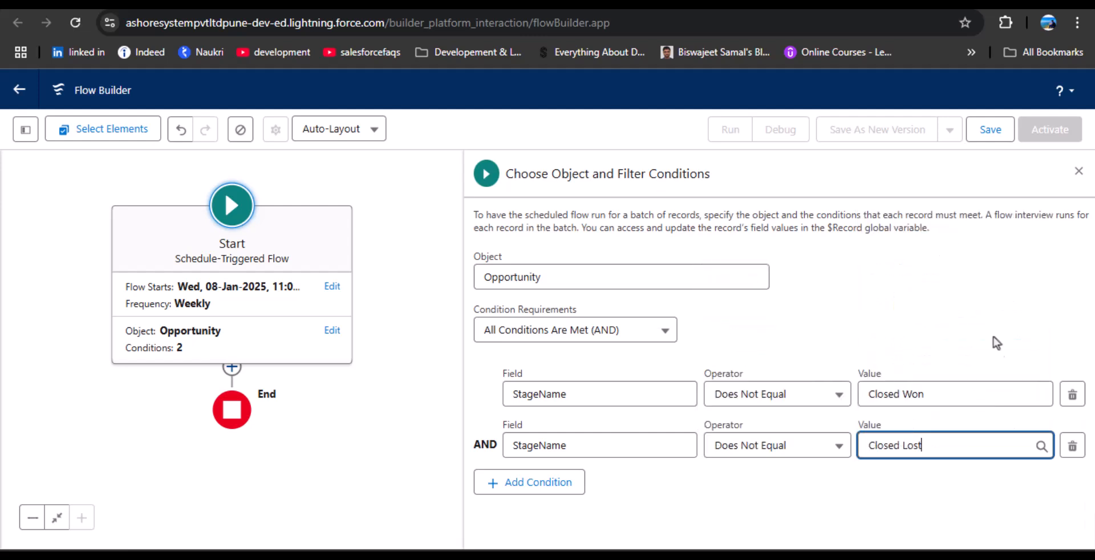
pyautogui.click(759, 489)
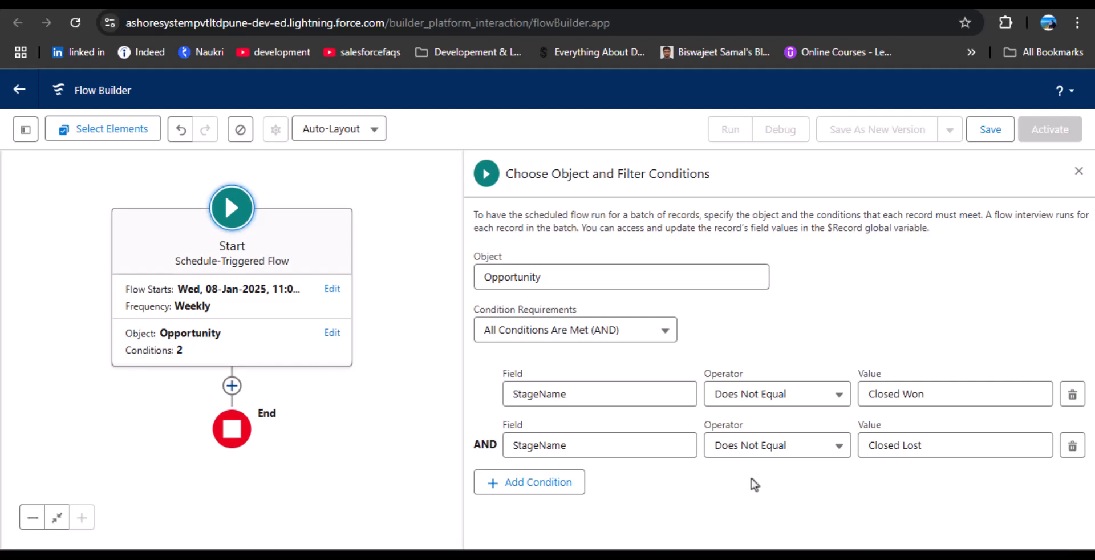
pyautogui.click(1080, 171)
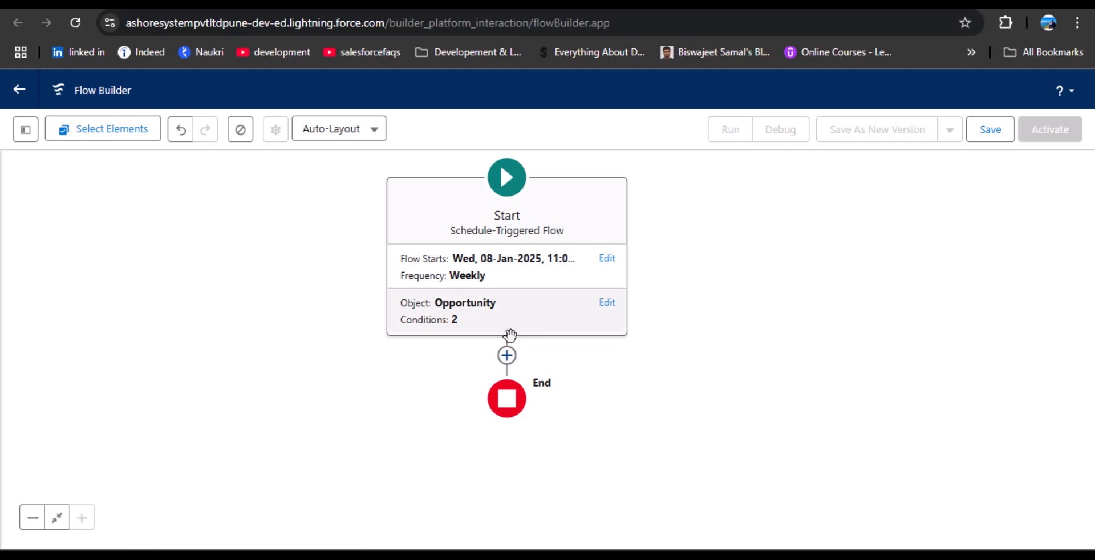
# Add a Get Records element after Start, labelled Fetch Opportunities with the API name Fetch_Opportunities
pyautogui.click(507, 356)
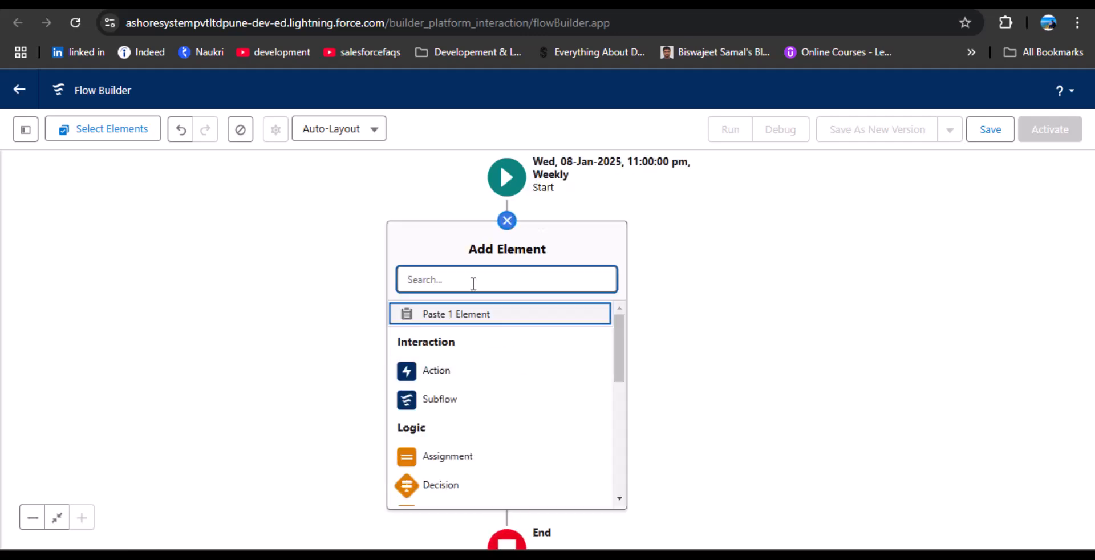
pyautogui.write('Get Rec')
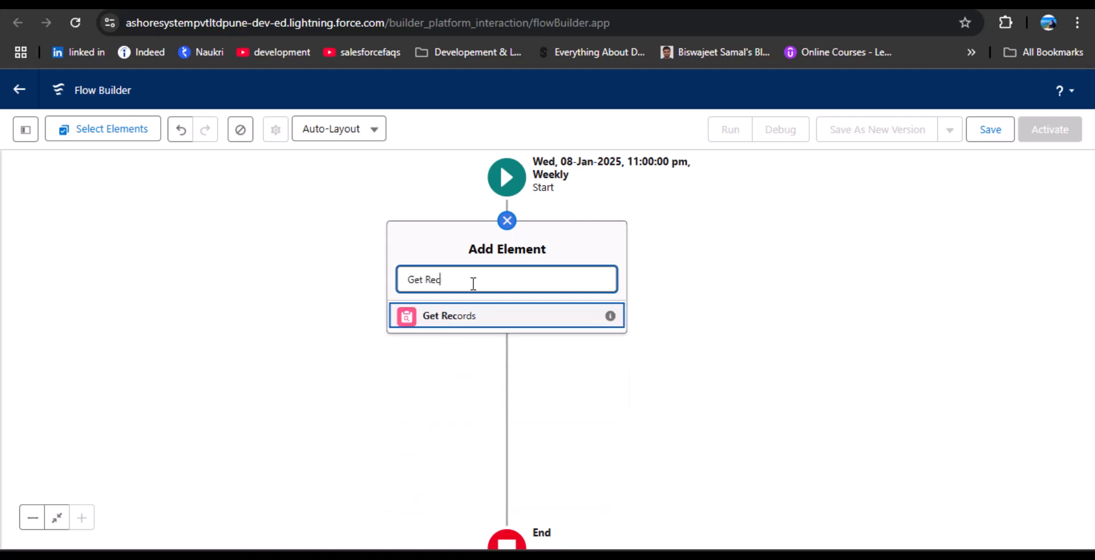
pyautogui.click(459, 318)
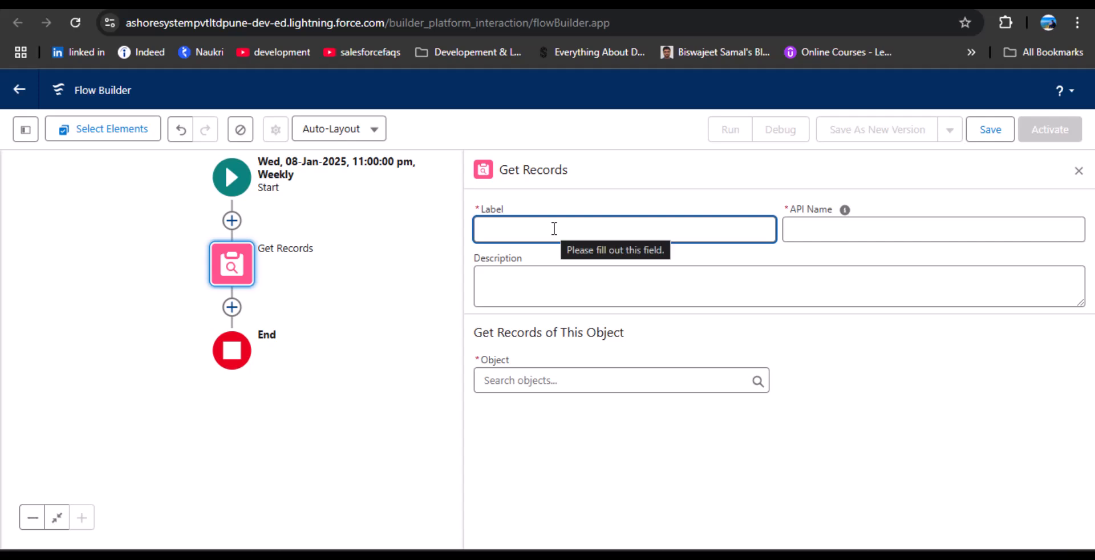
pyautogui.write('Fetch Opportuniti')
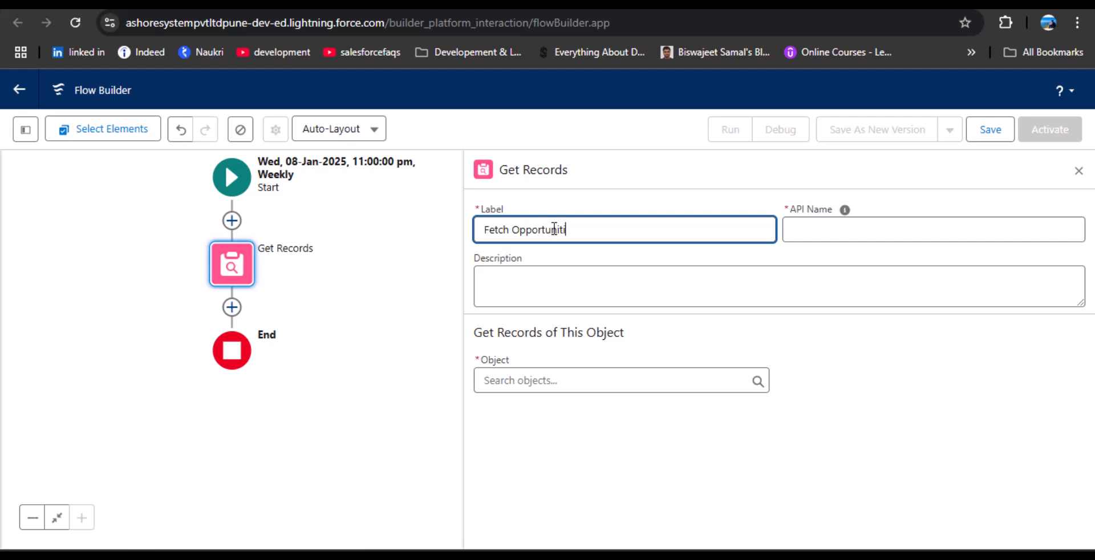
pyautogui.write('es')
pyautogui.click(812, 230)
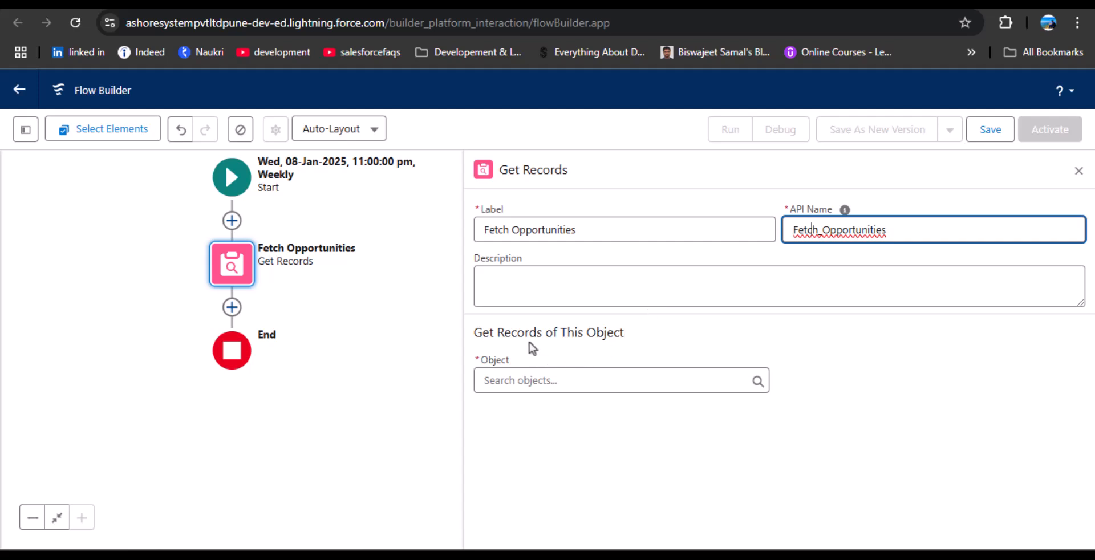
# Choose Opportunity as the object that the Fetch Opportunities element retrieves
pyautogui.click(567, 379)
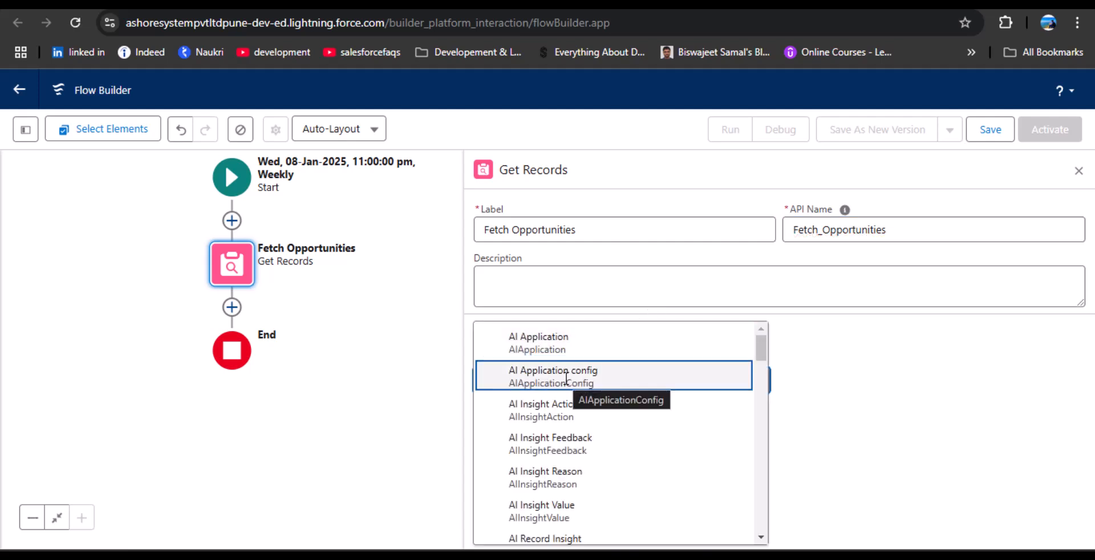
pyautogui.write('Opportu')
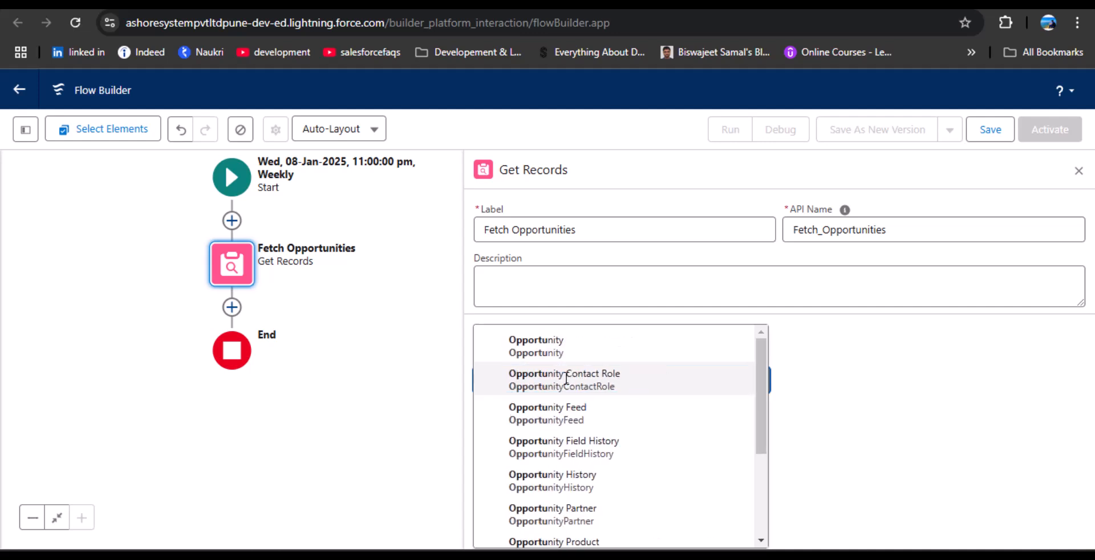
pyautogui.click(553, 349)
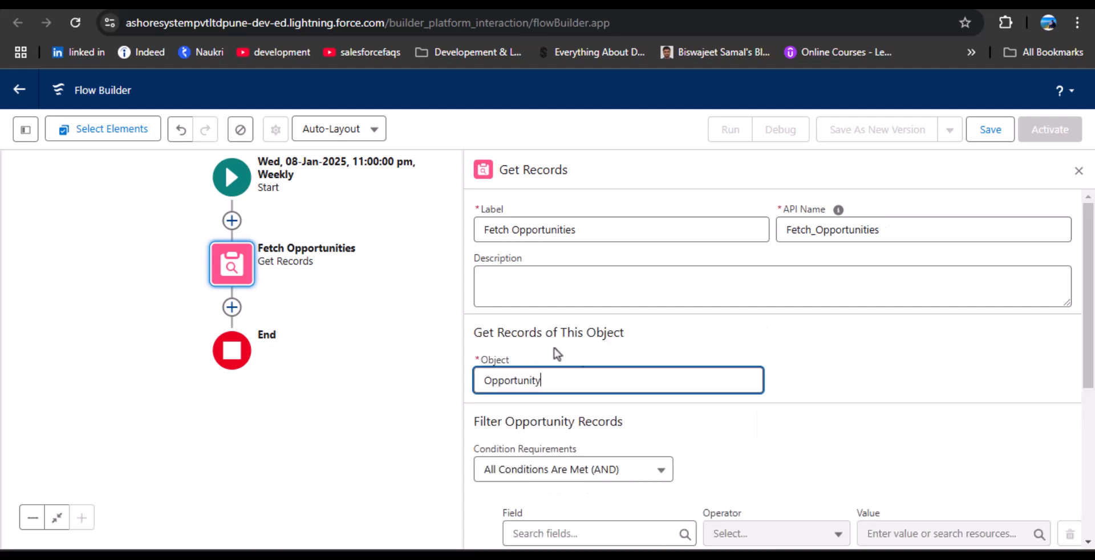
# Set the field and operator of the Fetch Opportunities filter condition to CloseDate Less Than
pyautogui.scroll(-1, 786, 402)
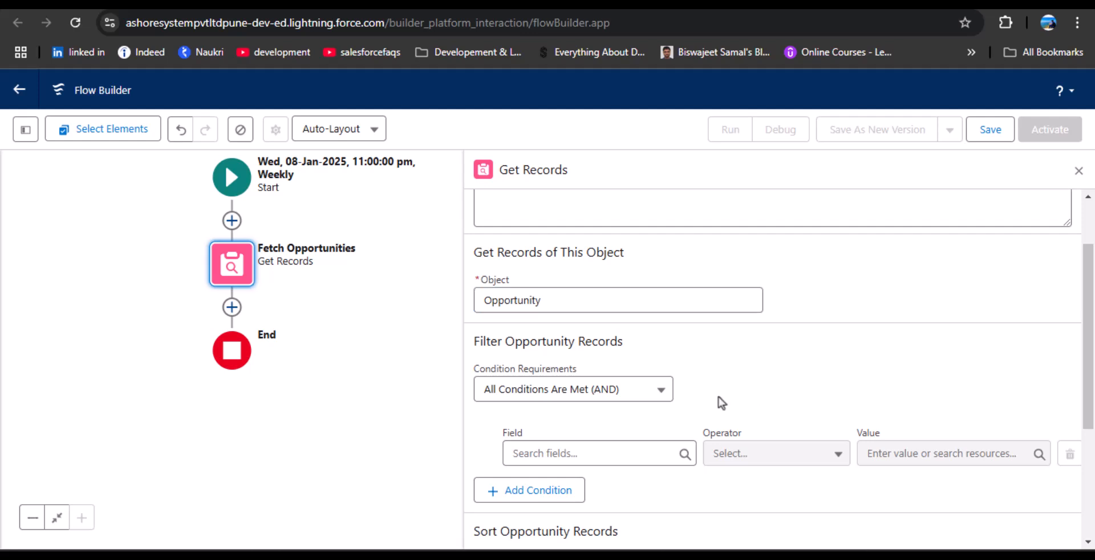
pyautogui.click(604, 452)
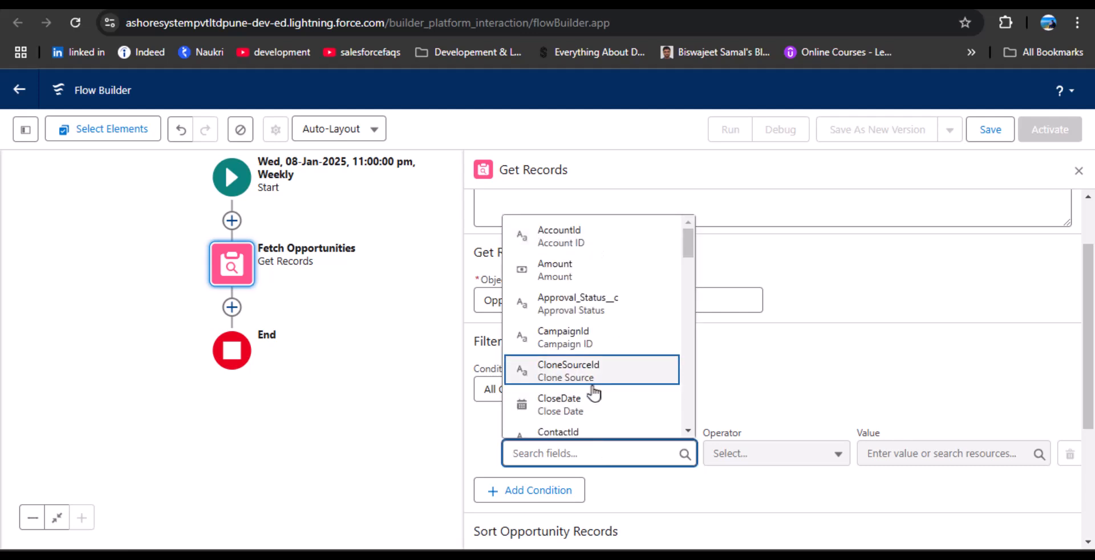
pyautogui.click(568, 405)
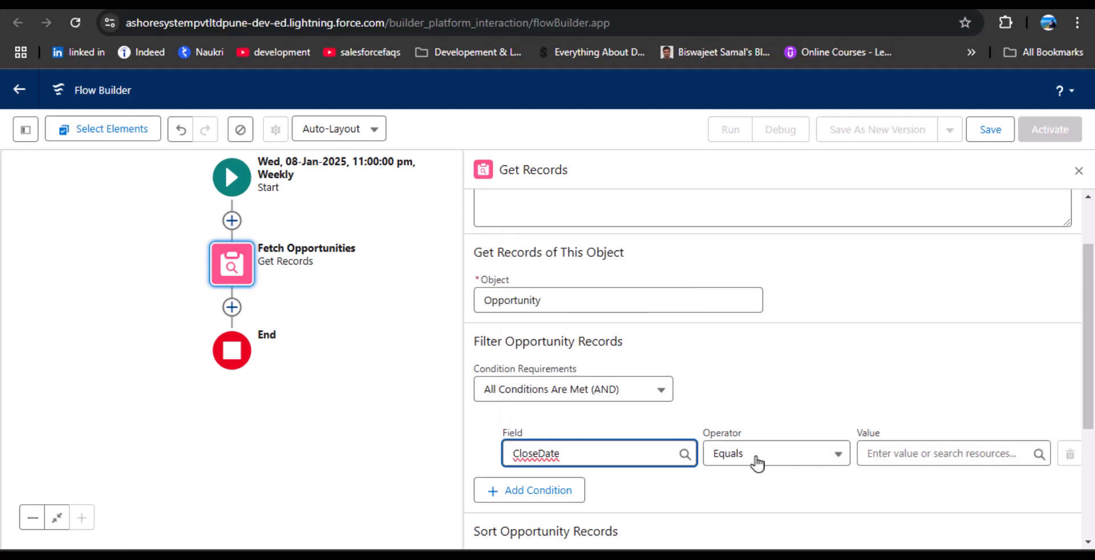
pyautogui.click(757, 451)
pyautogui.click(741, 316)
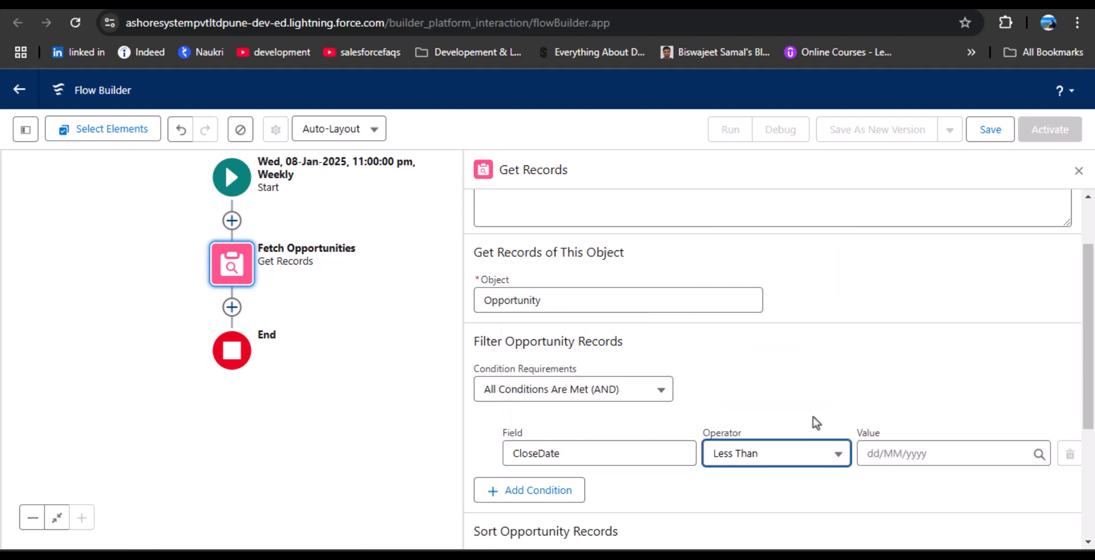
# Create a new Formula resource named Today with the Date data type as the CloseDate condition's value
pyautogui.click(902, 452)
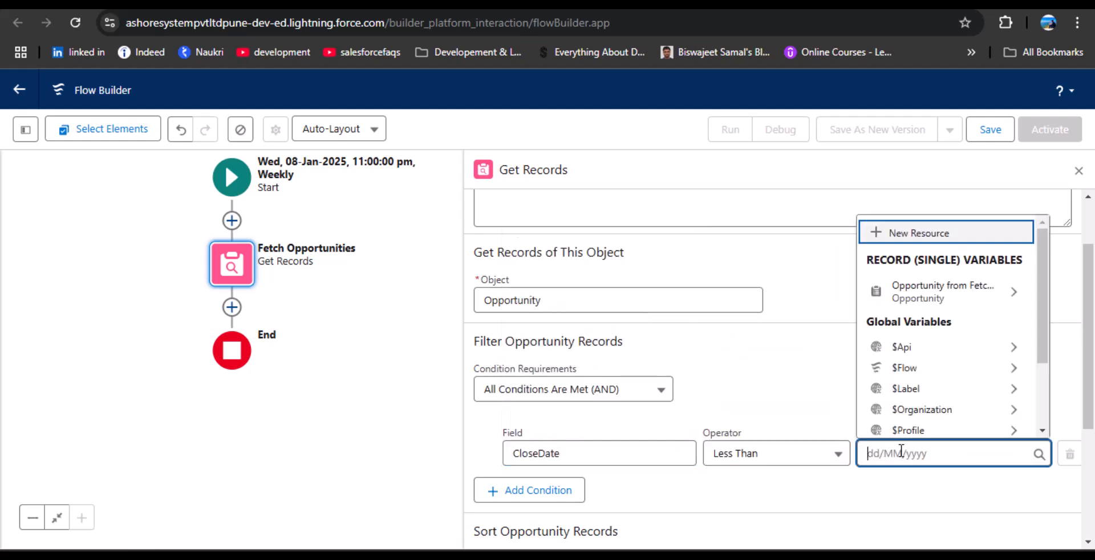
pyautogui.scroll(-5, 895, 364)
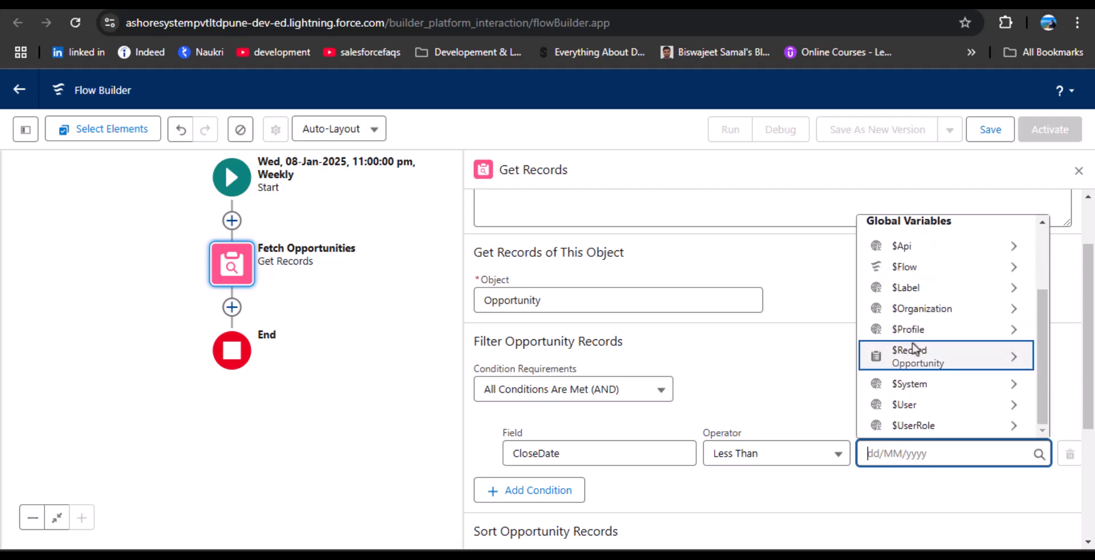
pyautogui.scroll(3, 930, 380)
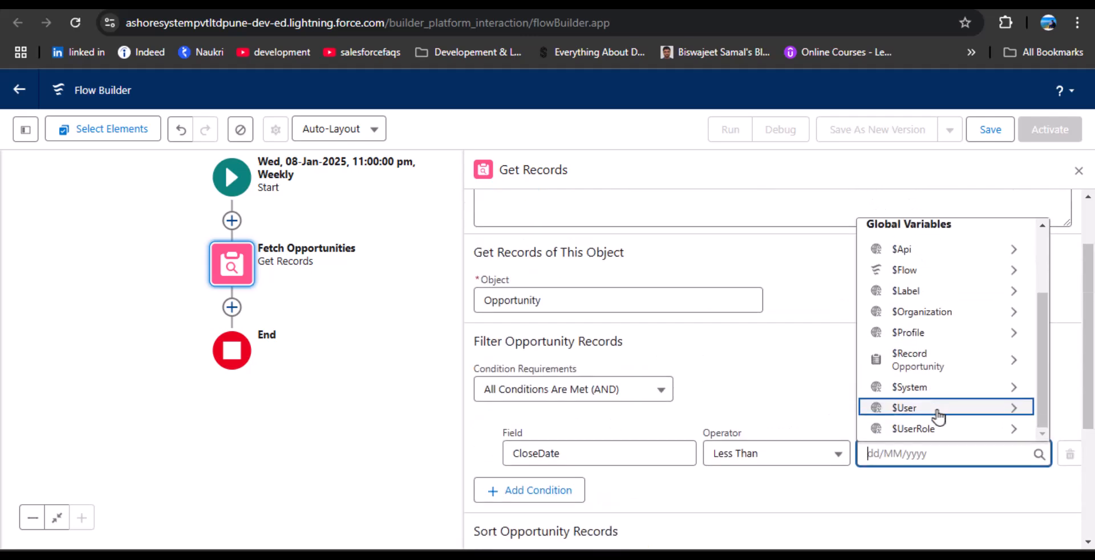
pyautogui.scroll(1, 936, 415)
pyautogui.scroll(1, 944, 437)
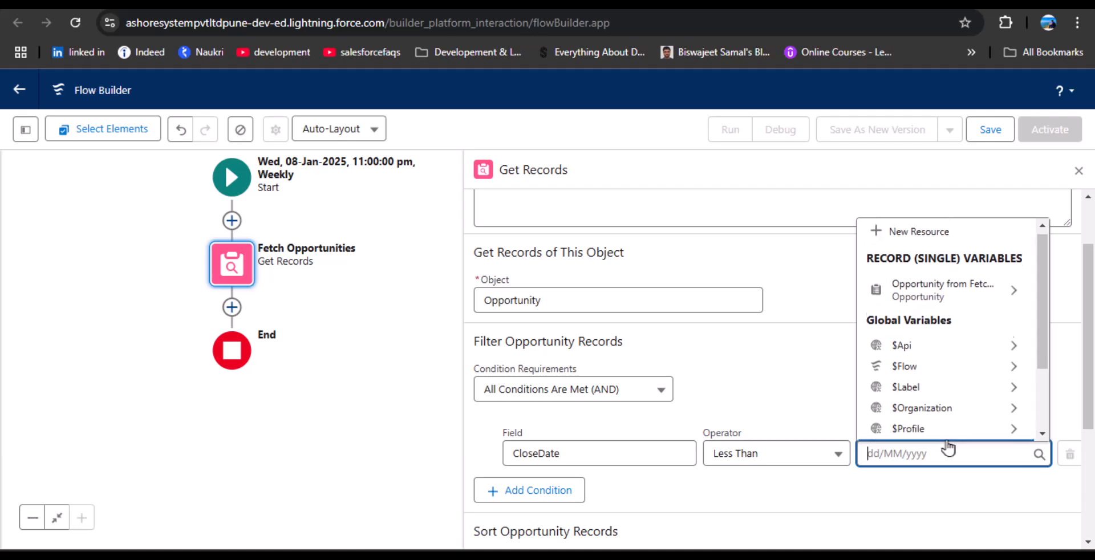
pyautogui.click(927, 236)
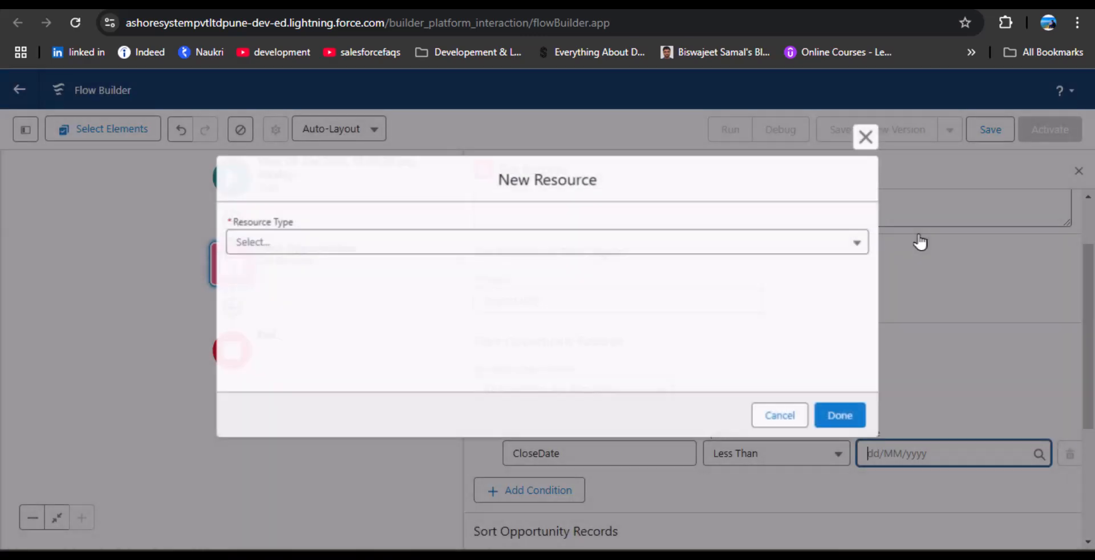
pyautogui.click(435, 242)
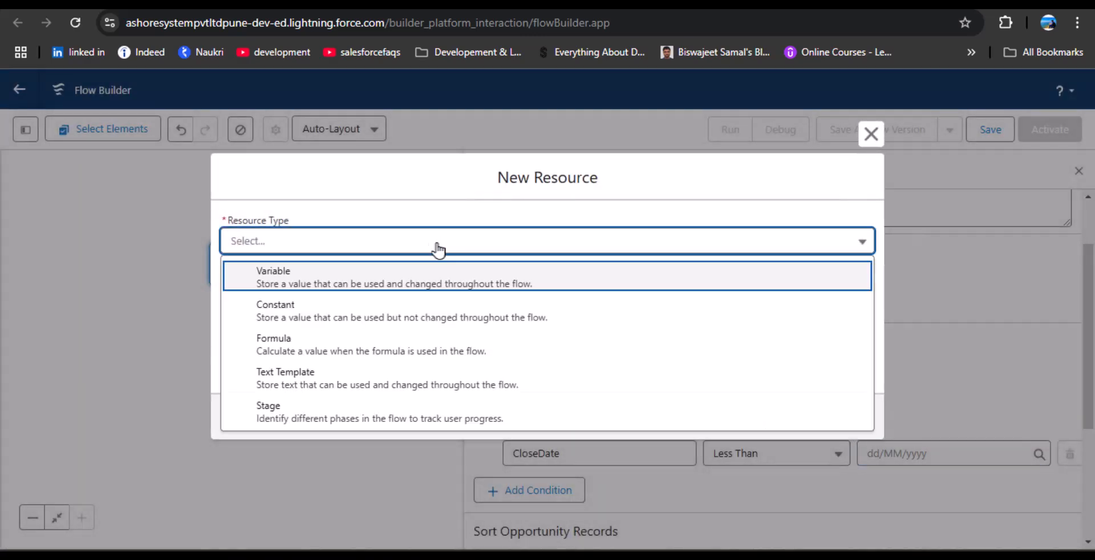
pyautogui.click(423, 345)
pyautogui.click(350, 260)
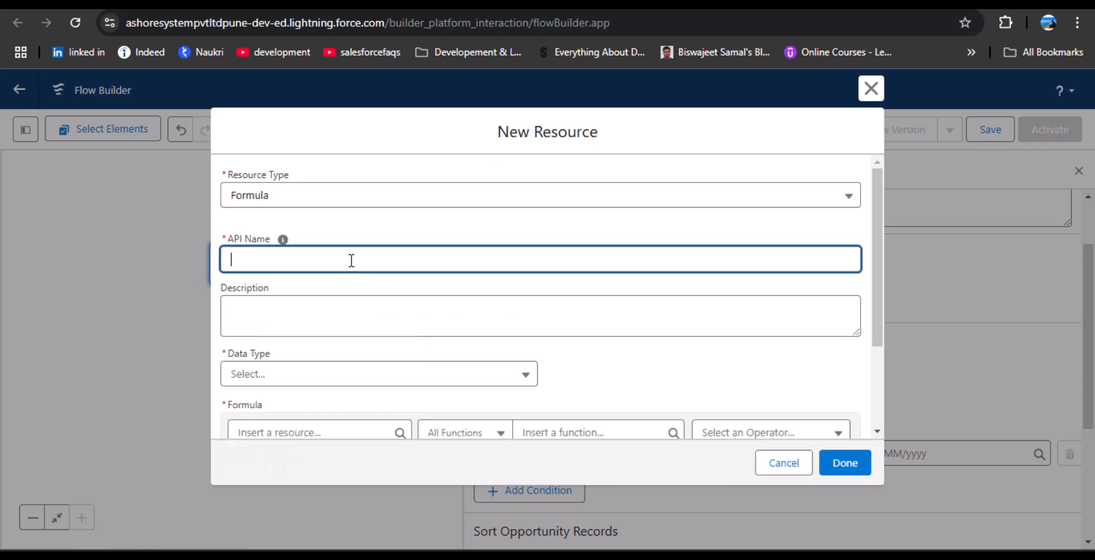
pyautogui.write('Today')
pyautogui.click(311, 381)
pyautogui.click(293, 319)
pyautogui.scroll(-3, 404, 320)
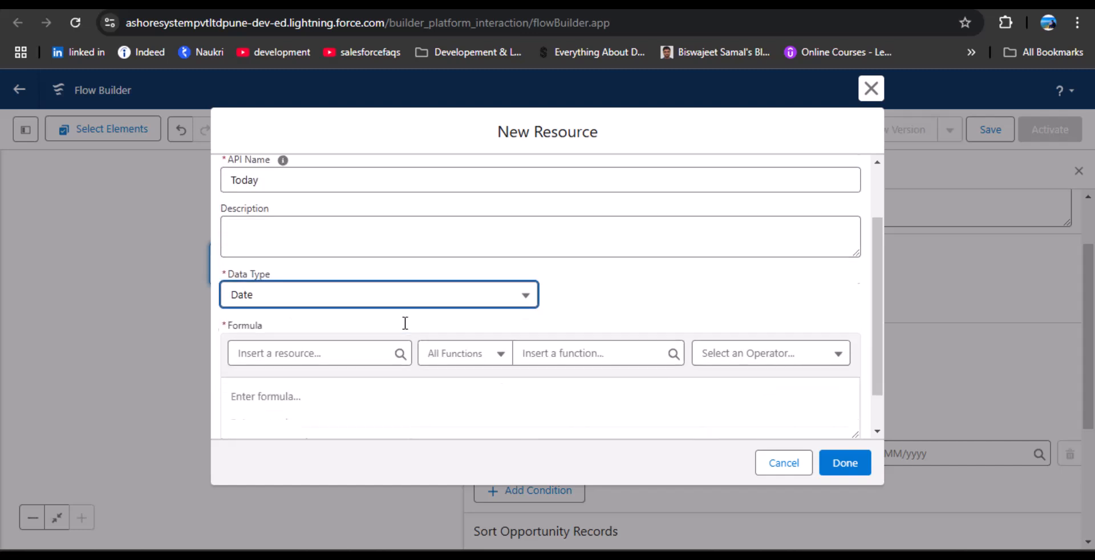
# Enter TODAY() as the resource's formula, check its syntax and finish creating the resource
pyautogui.click(287, 351)
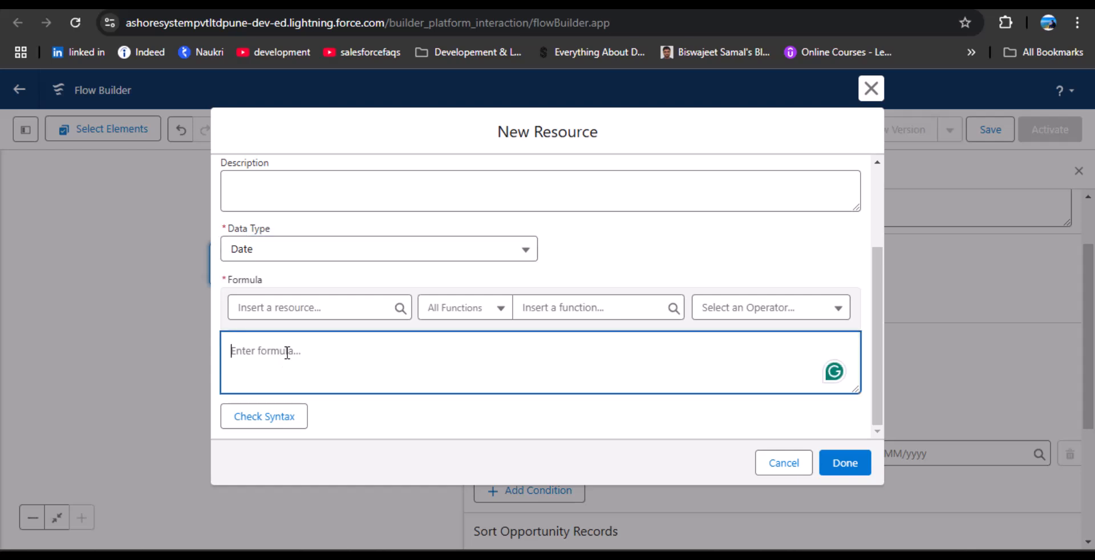
pyautogui.write('TO')
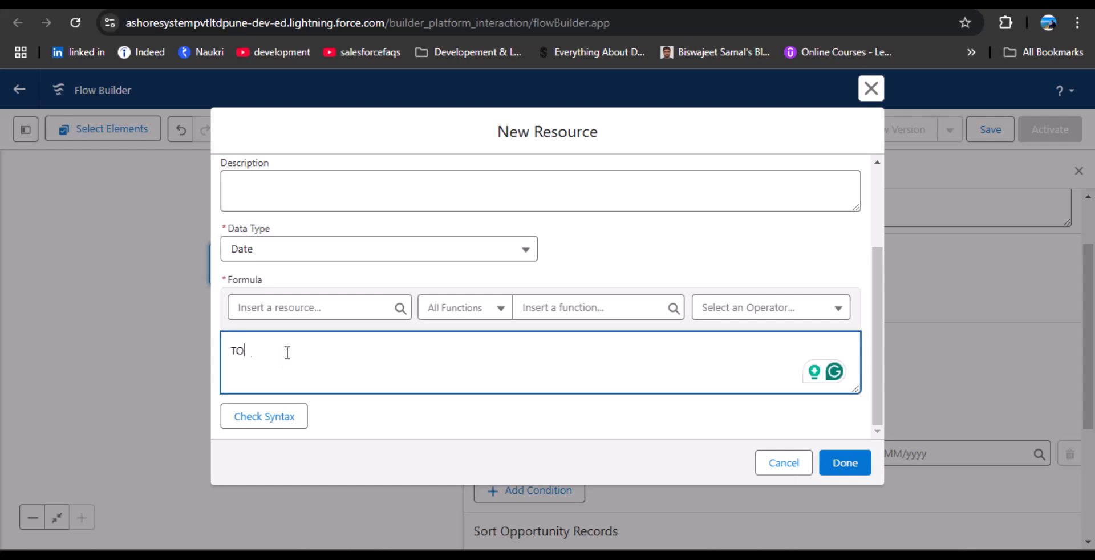
pyautogui.write('DAY()')
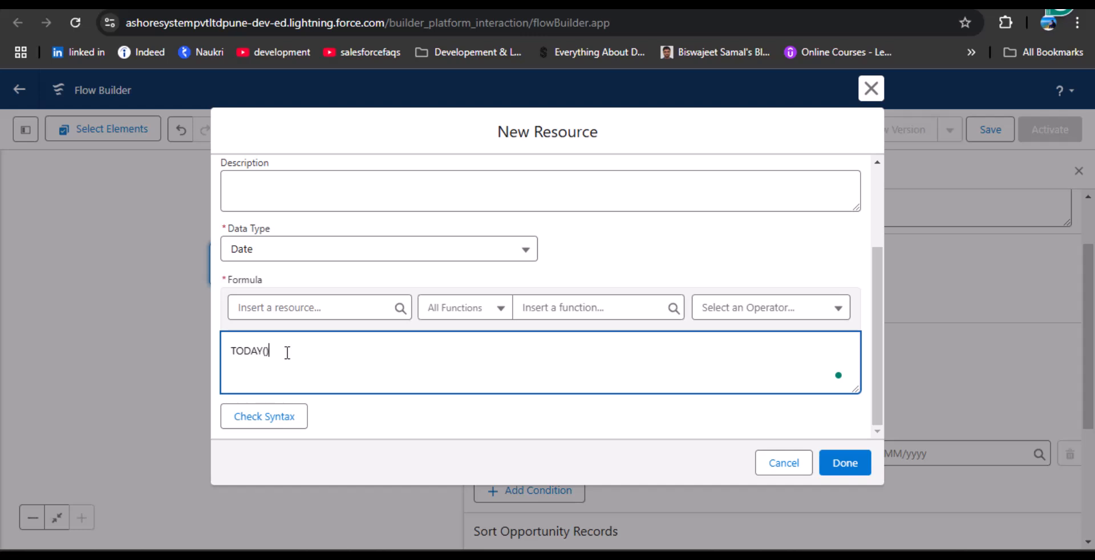
pyautogui.click(268, 422)
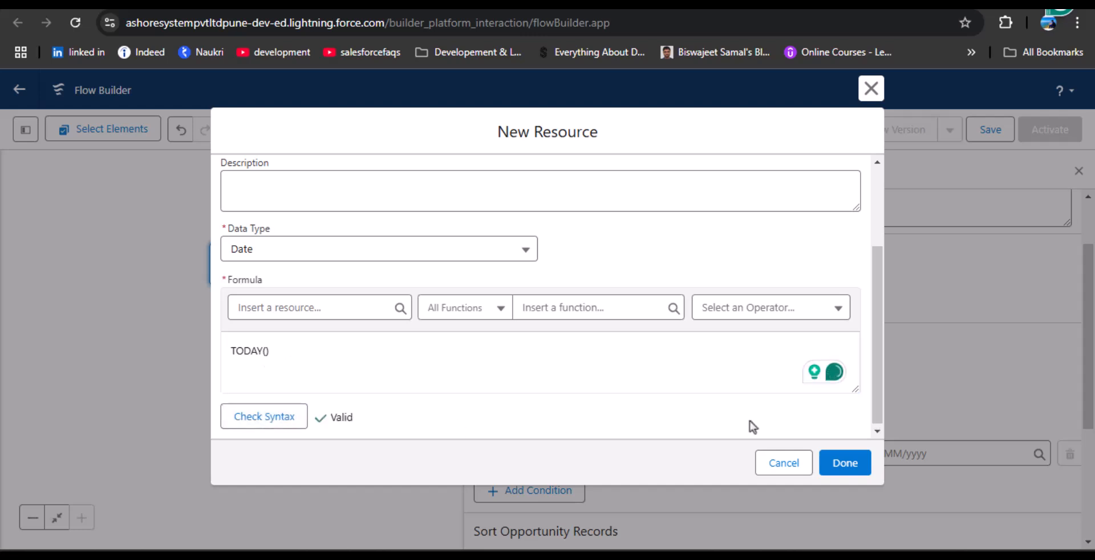
pyautogui.click(843, 465)
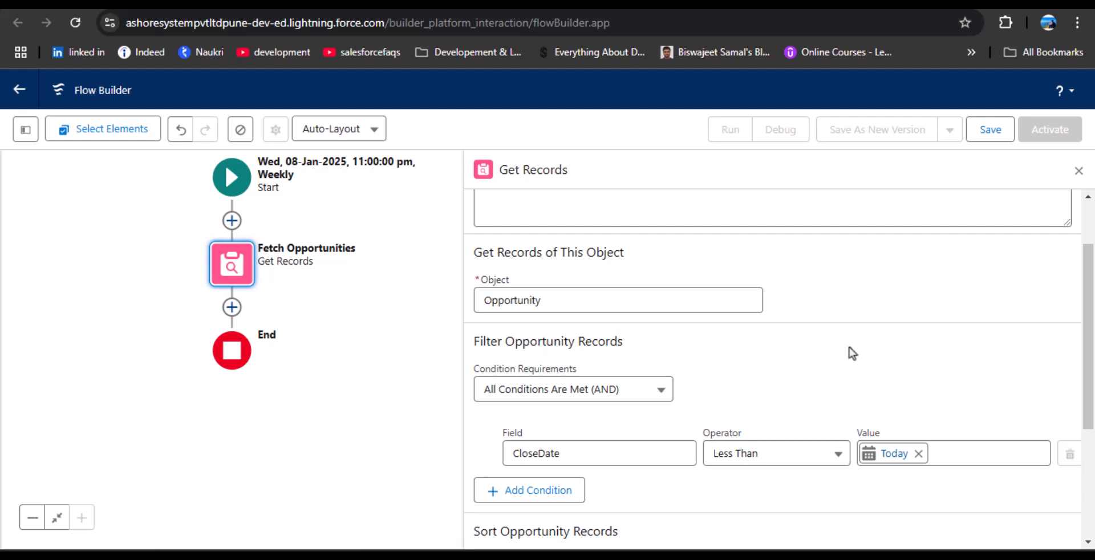
# Add an Update Records element after Fetch Opportunities and label it Update Oppo Close Dates
pyautogui.click(233, 313)
pyautogui.write('i')
pyautogui.press('BackSpace')
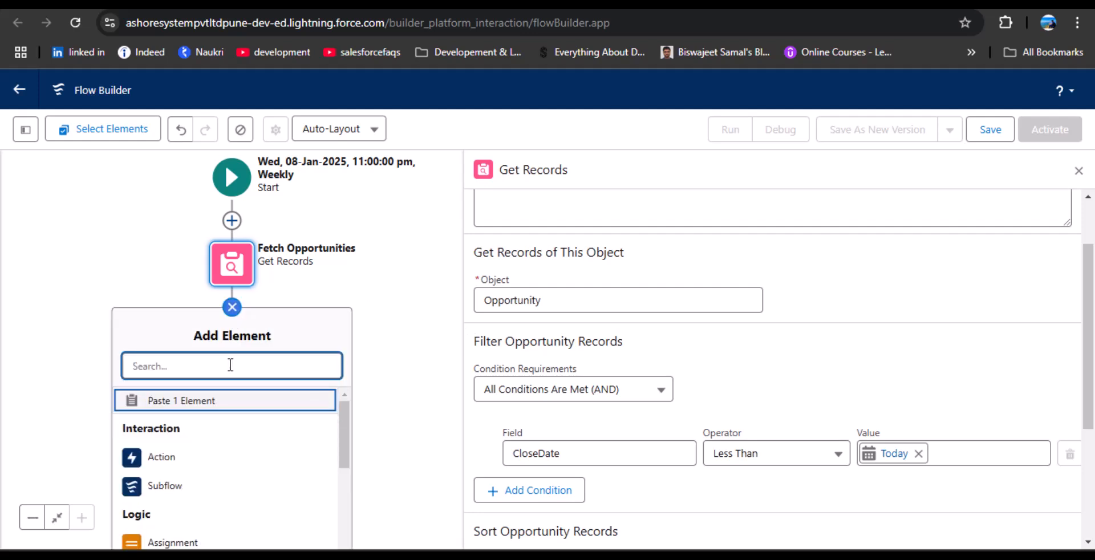
pyautogui.write('Update')
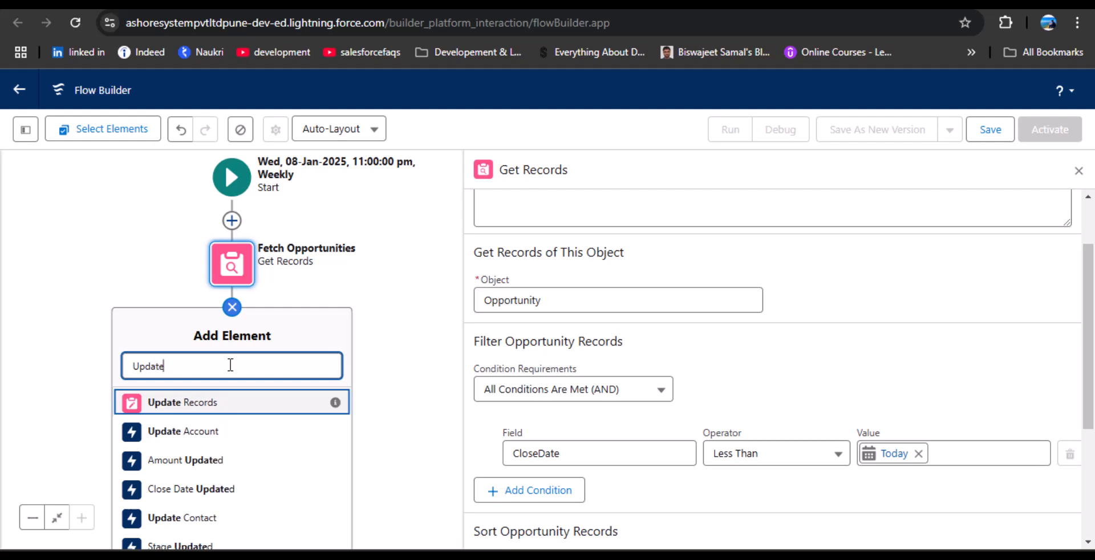
pyautogui.click(191, 406)
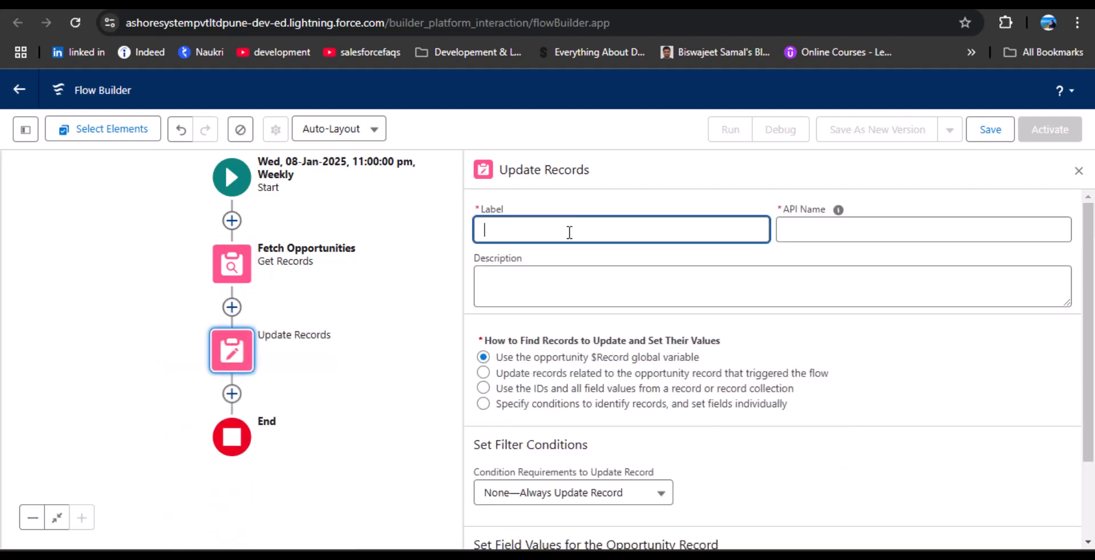
pyautogui.write('Update Oppo Close Dates')
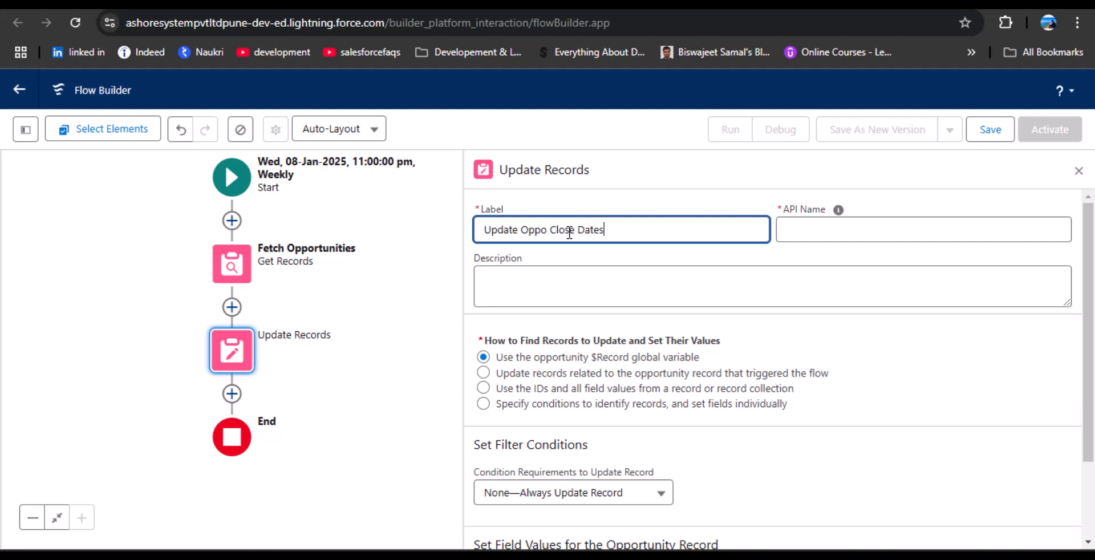
# Fill in the Update Records element's API name from its label and choose CloseDate as the Opportunity field to set
pyautogui.click(802, 227)
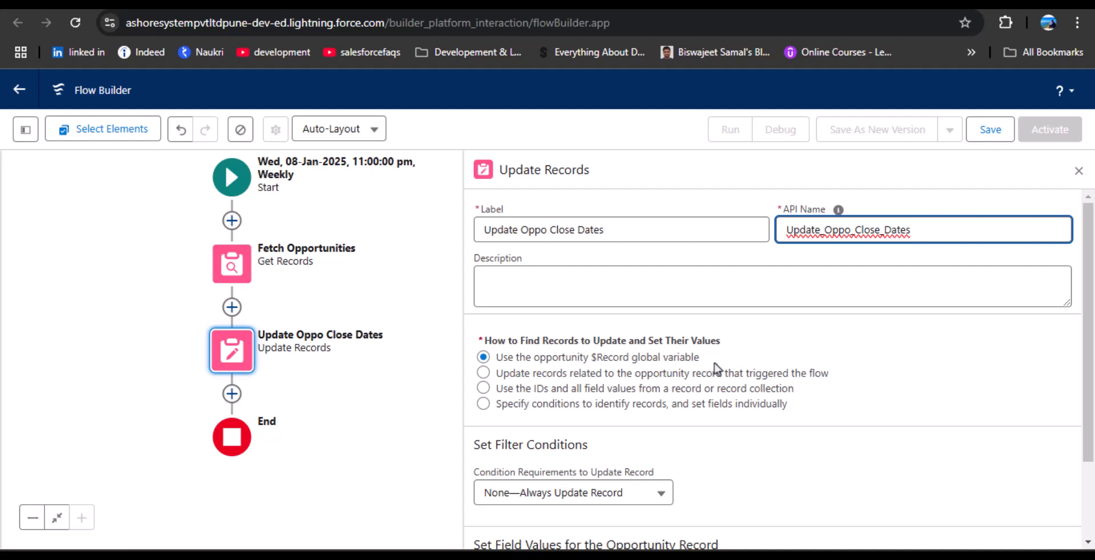
pyautogui.scroll(-3, 714, 364)
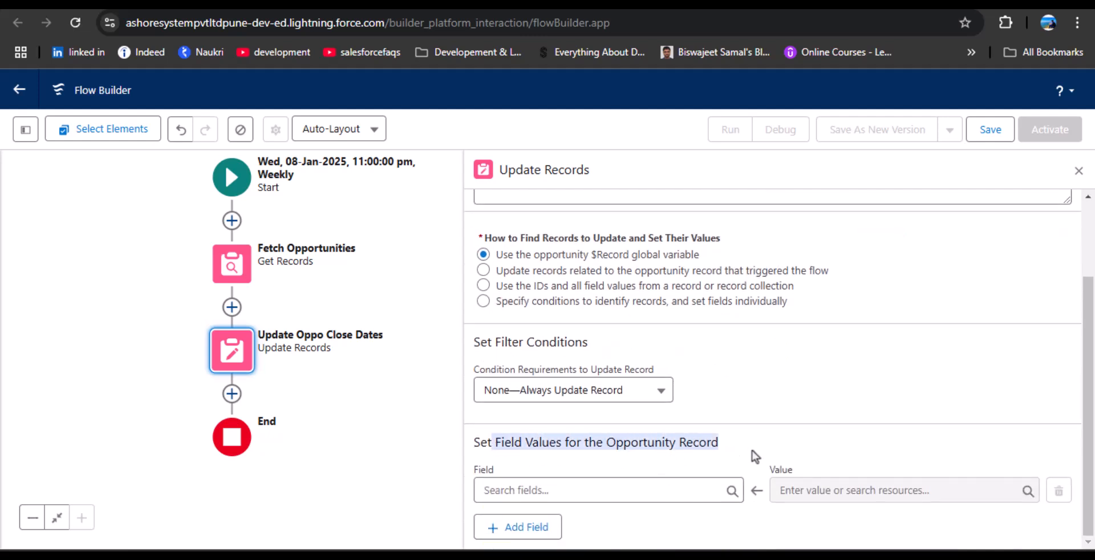
pyautogui.click(791, 409)
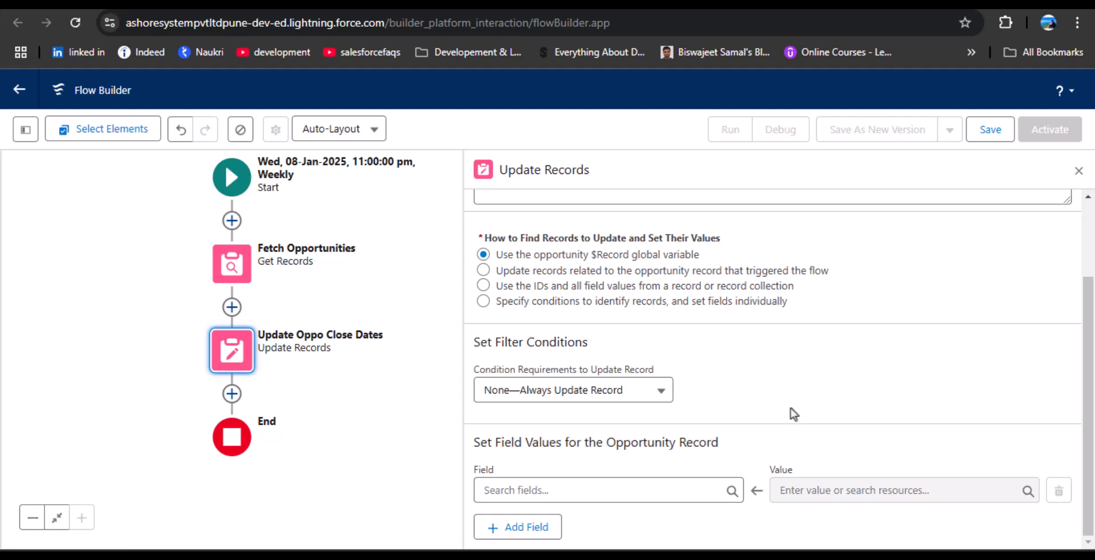
pyautogui.click(633, 489)
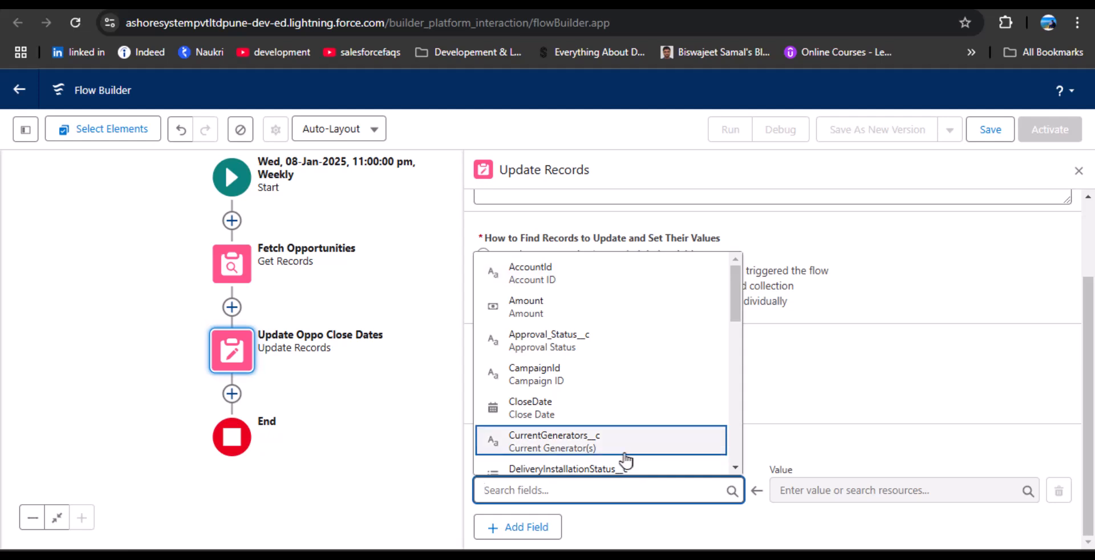
pyautogui.click(600, 407)
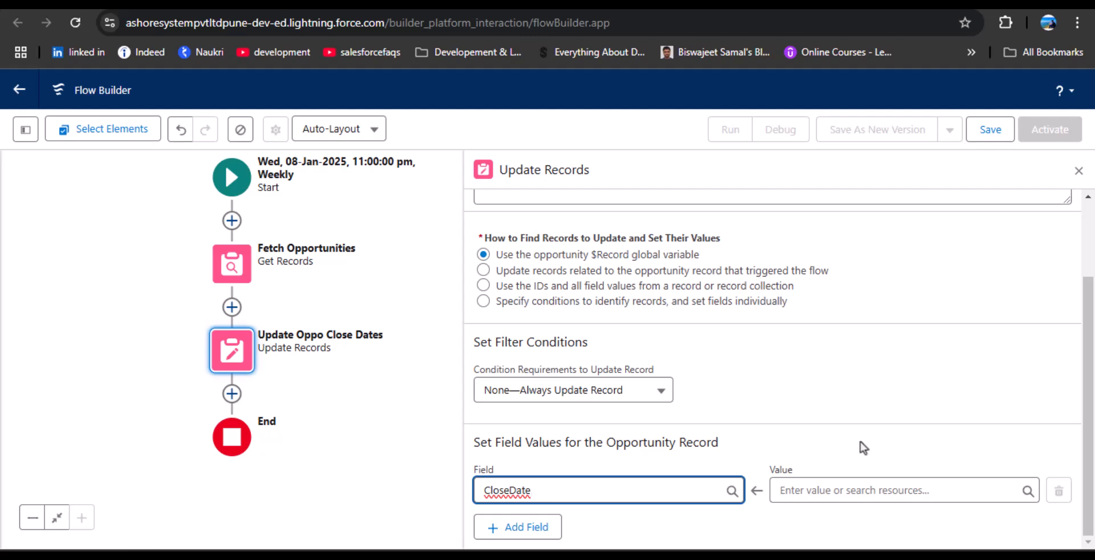
# Create a new Formula resource named ExtendCloseDate with the Date data type as the value for CloseDate
pyautogui.click(817, 489)
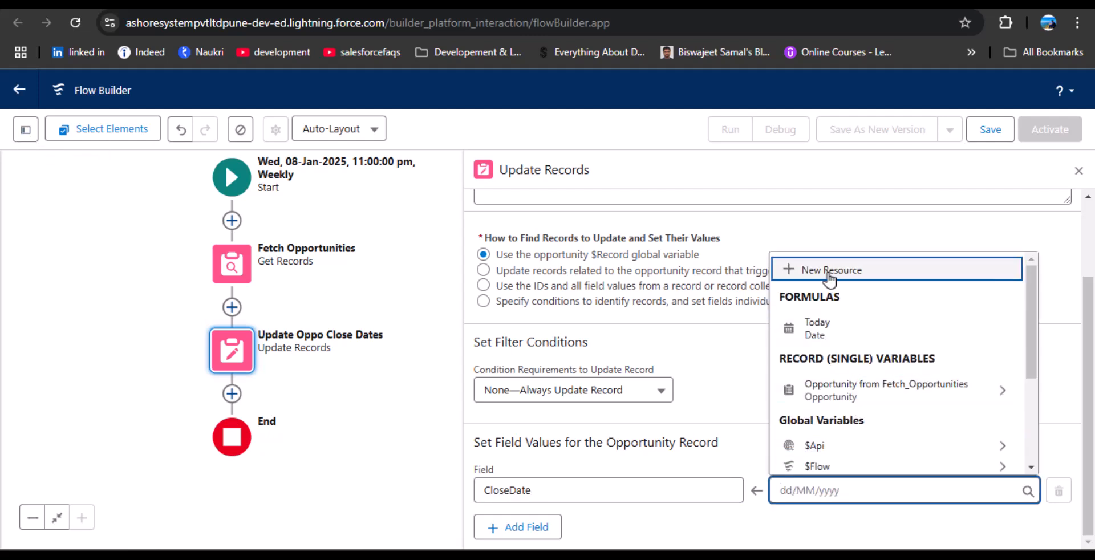
pyautogui.click(857, 275)
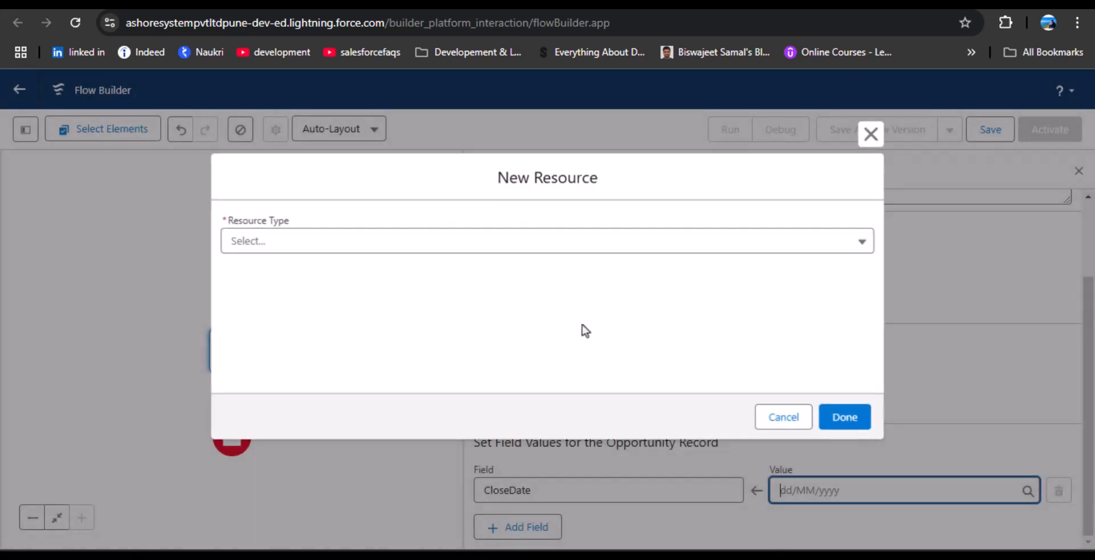
pyautogui.click(354, 240)
pyautogui.click(362, 342)
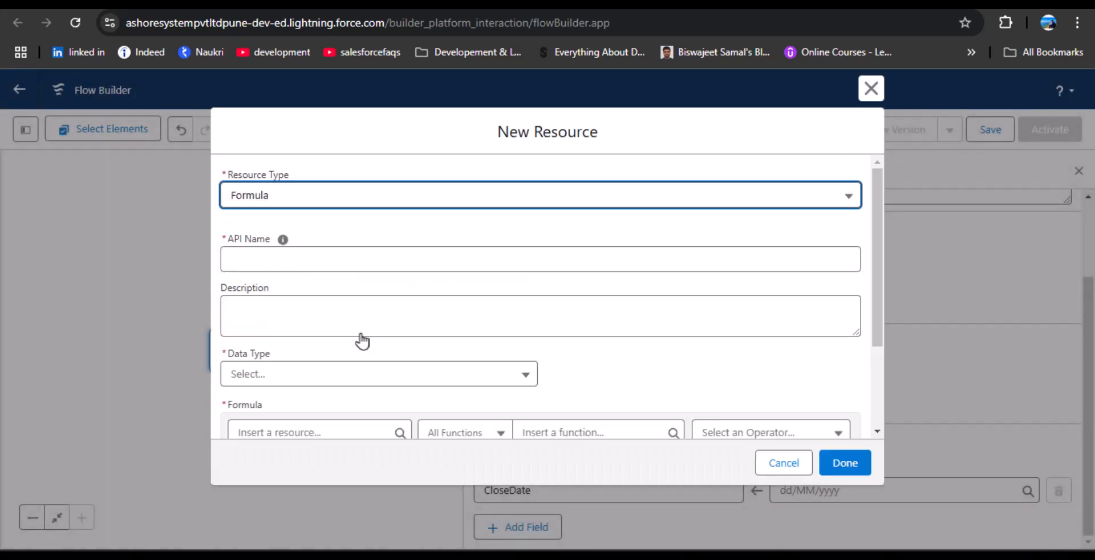
pyautogui.click(347, 263)
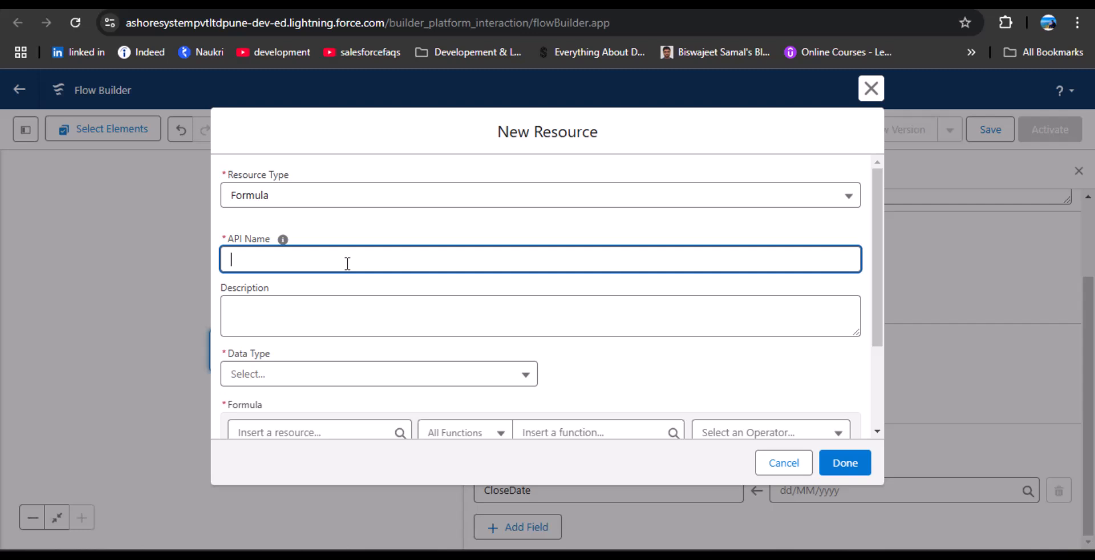
pyautogui.write('ExtendCloseDate')
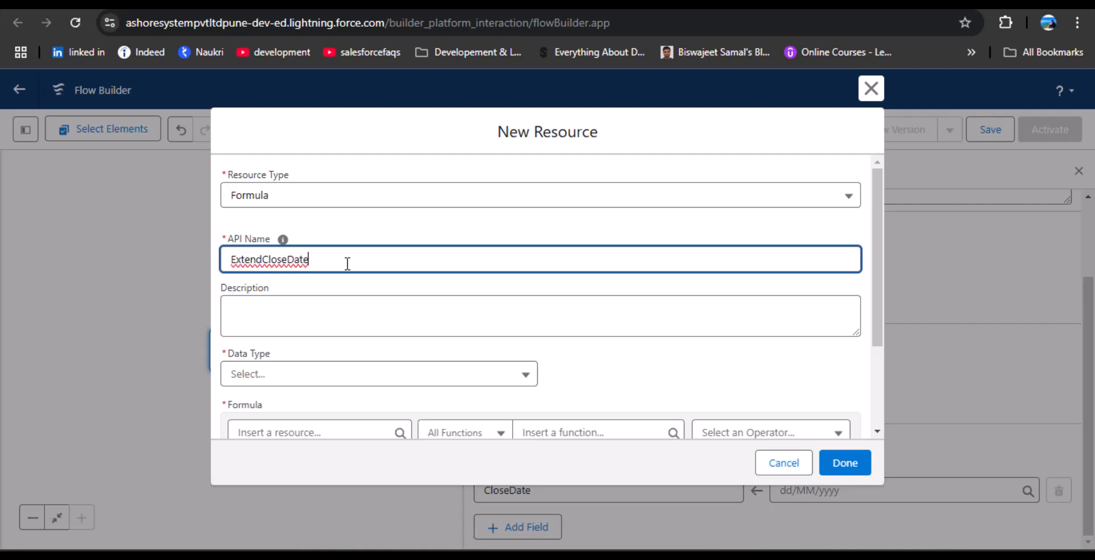
pyautogui.click(332, 388)
pyautogui.click(298, 330)
# Enter {!$Record.CloseDate} + 30 as the ExtendCloseDate formula, check its syntax and finish creating the resource
pyautogui.scroll(-2, 399, 374)
pyautogui.click(353, 354)
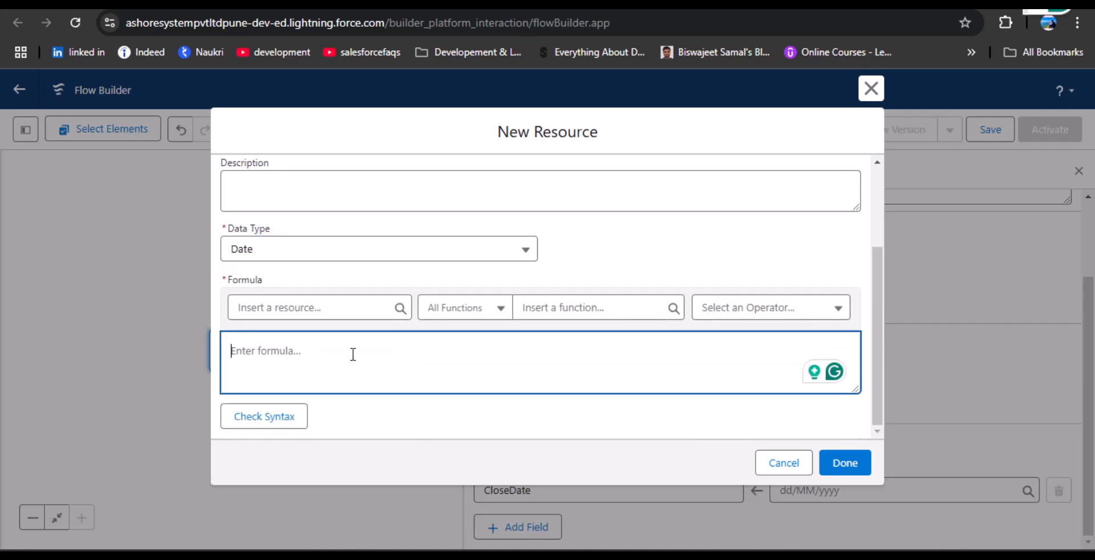
pyautogui.click(283, 307)
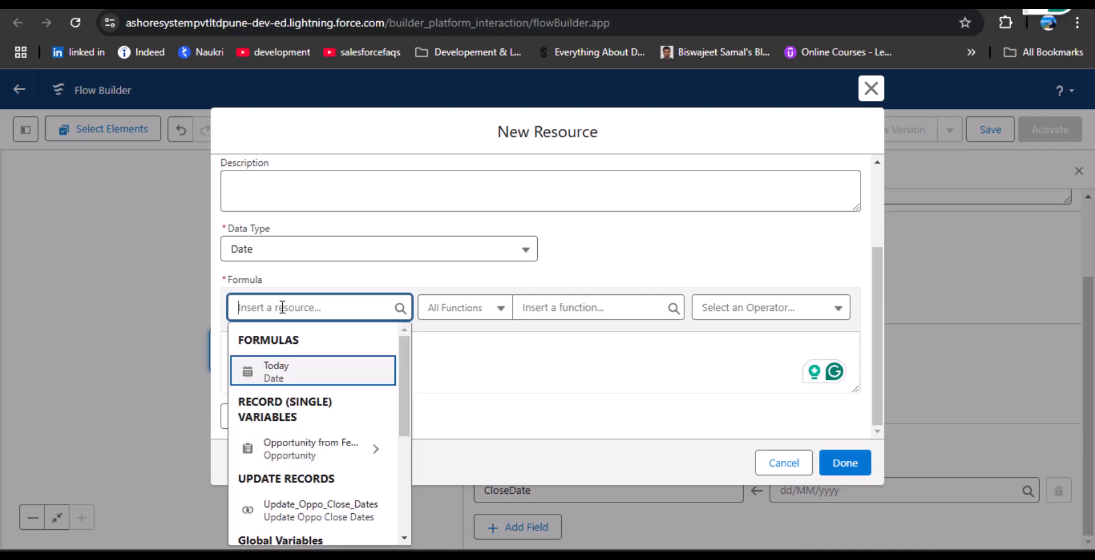
pyautogui.scroll(-3, 319, 502)
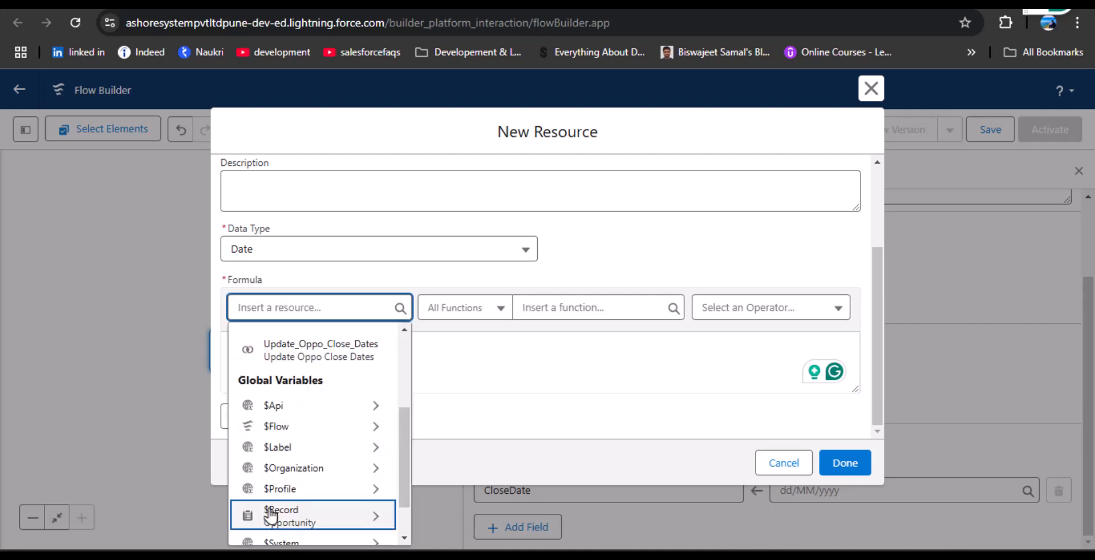
pyautogui.click(343, 517)
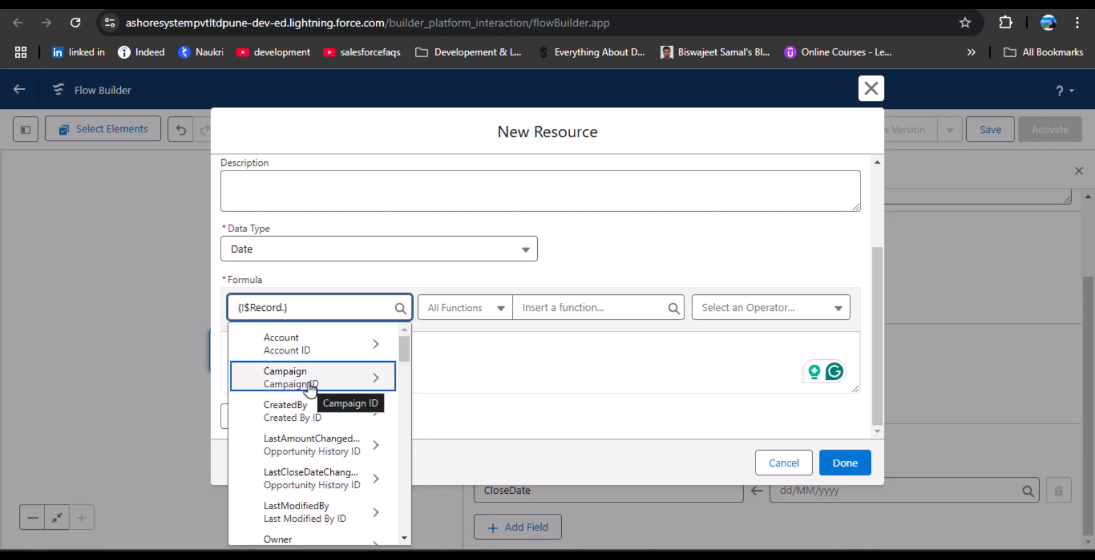
pyautogui.write('Close')
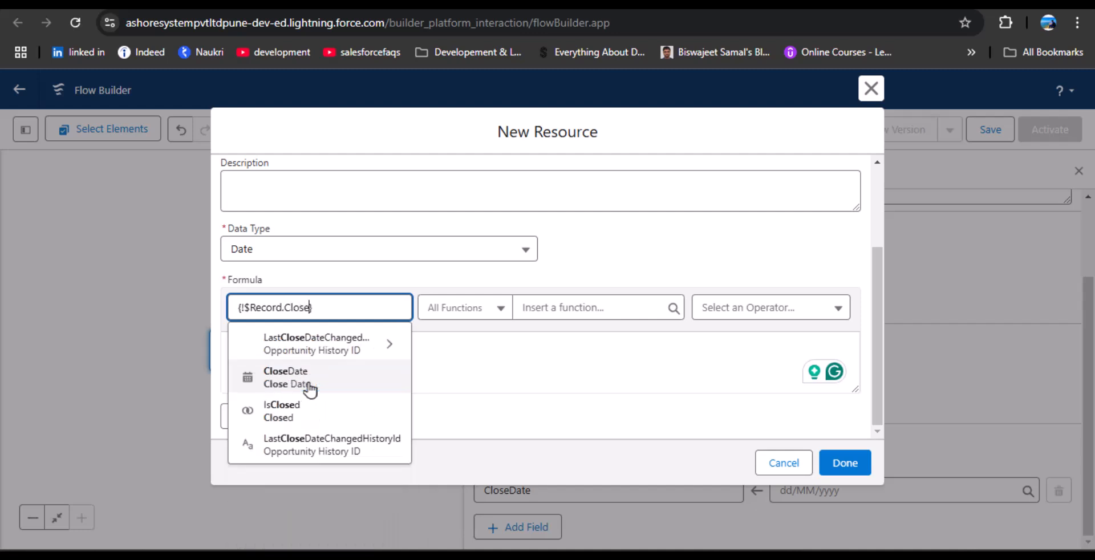
pyautogui.click(313, 383)
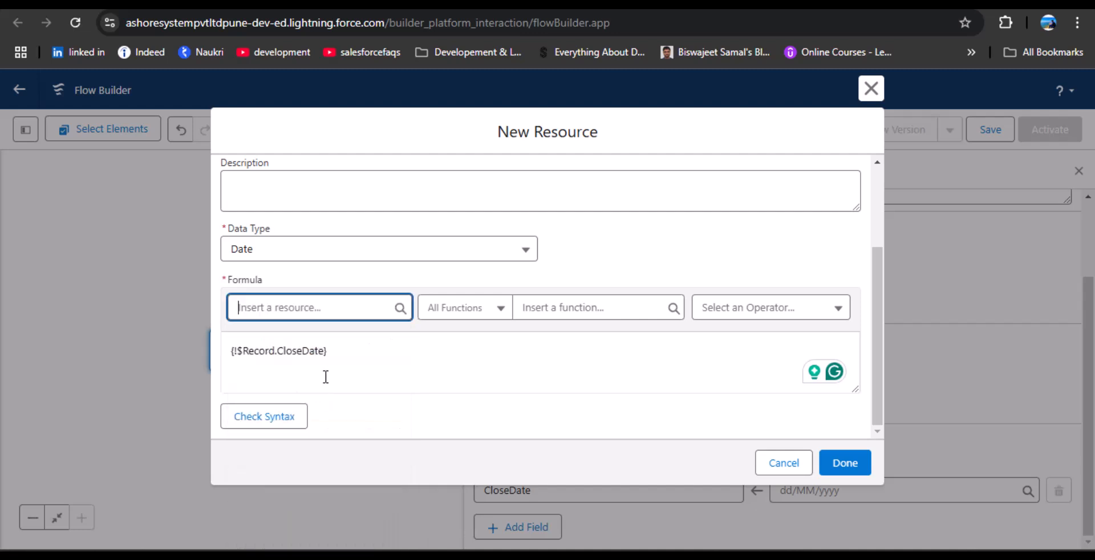
pyautogui.click(397, 354)
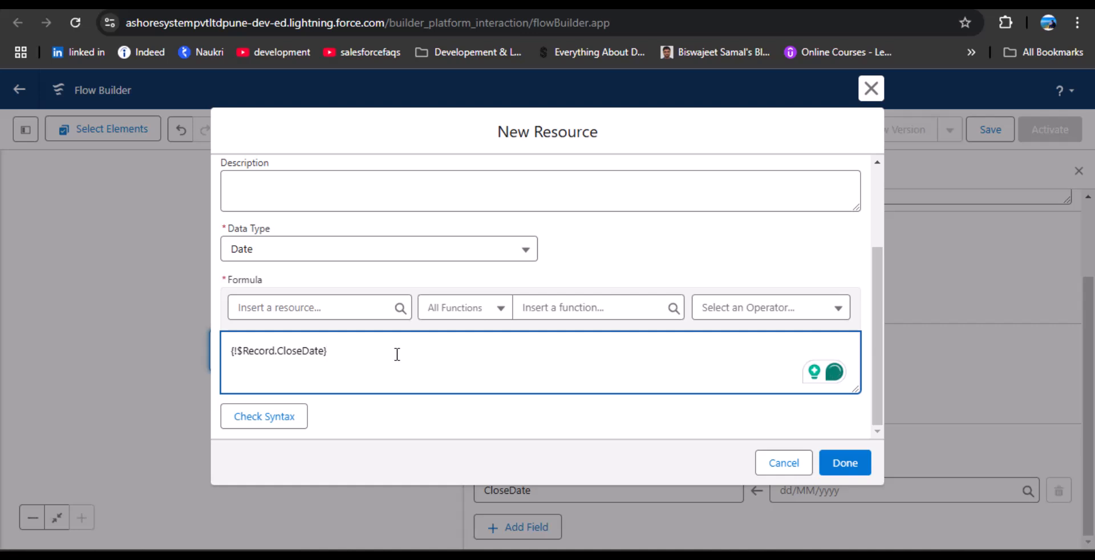
pyautogui.write('+ 30')
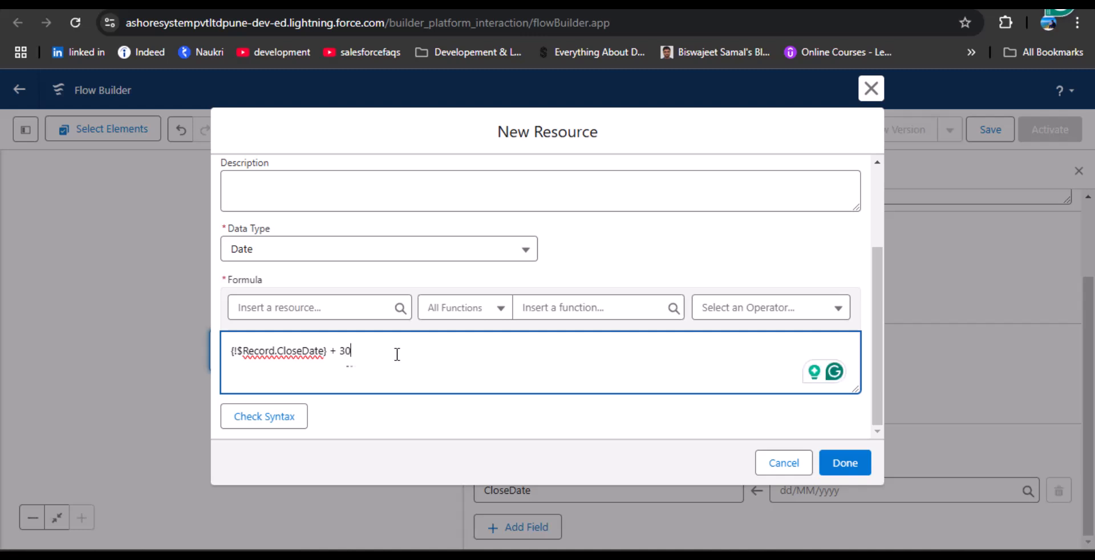
pyautogui.click(264, 417)
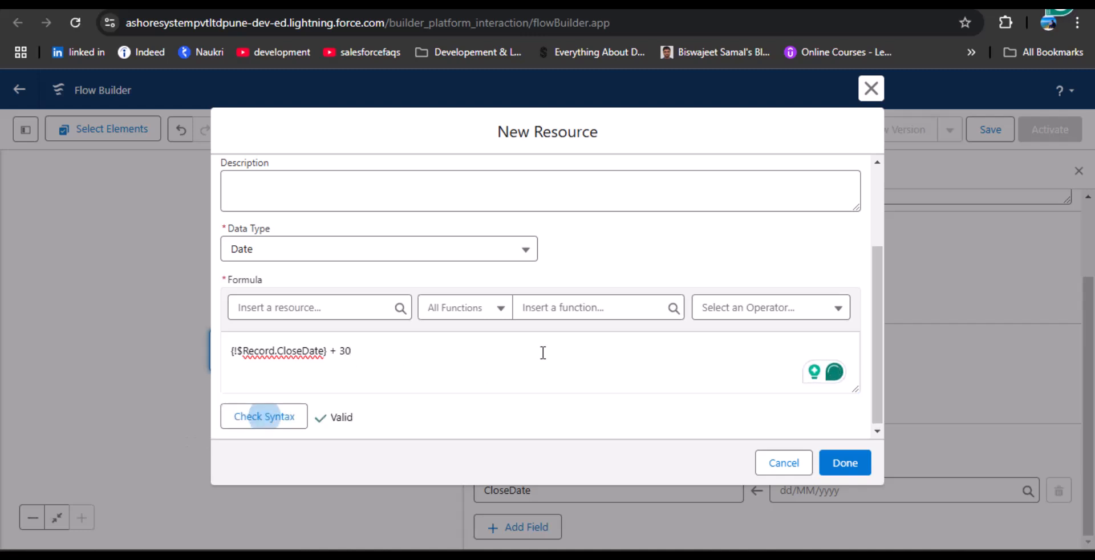
pyautogui.click(831, 463)
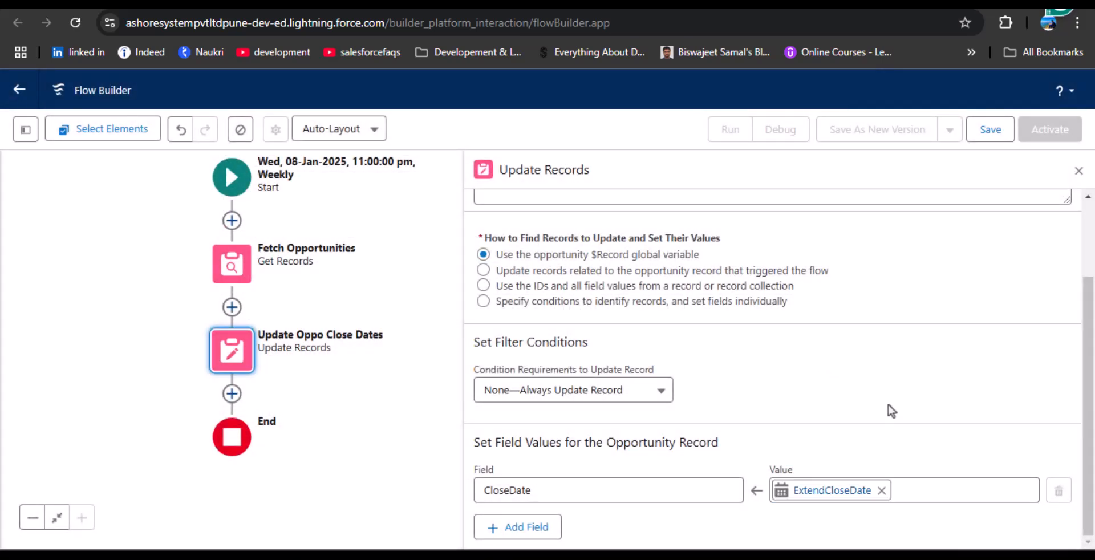
# Close the Update Records settings and save the flow with the label Extend Oppo Close Date
pyautogui.click(1079, 171)
pyautogui.moveTo(534, 272); pyautogui.dragTo(738, 278)
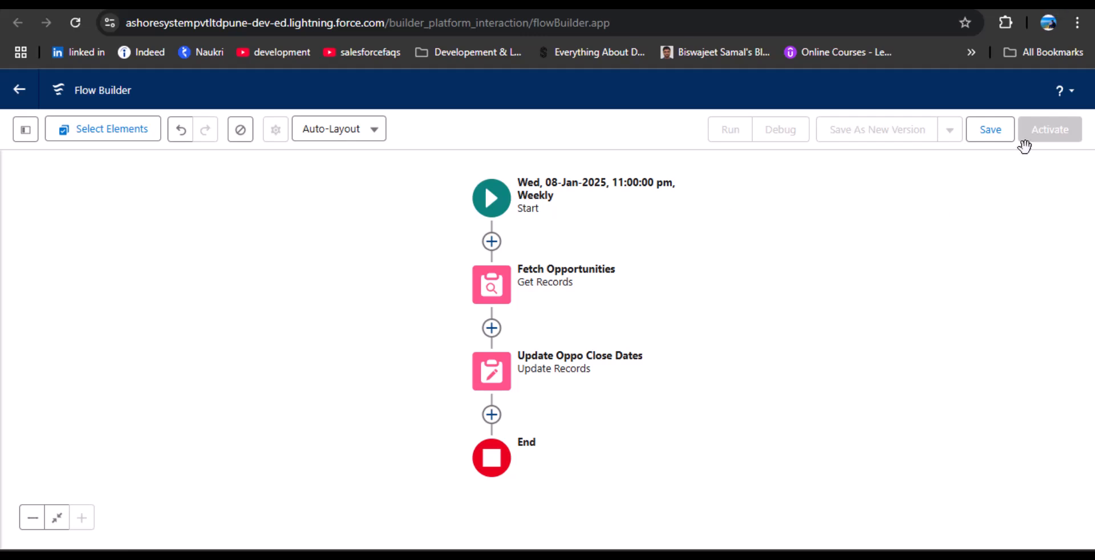
pyautogui.click(1000, 137)
pyautogui.click(425, 245)
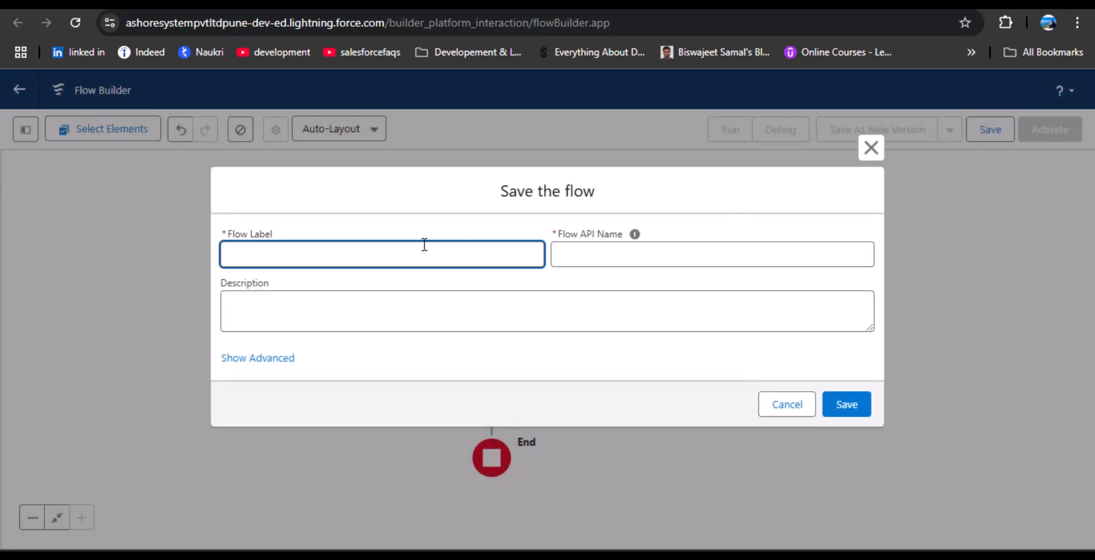
pyautogui.write('Extend Oppo Close Date')
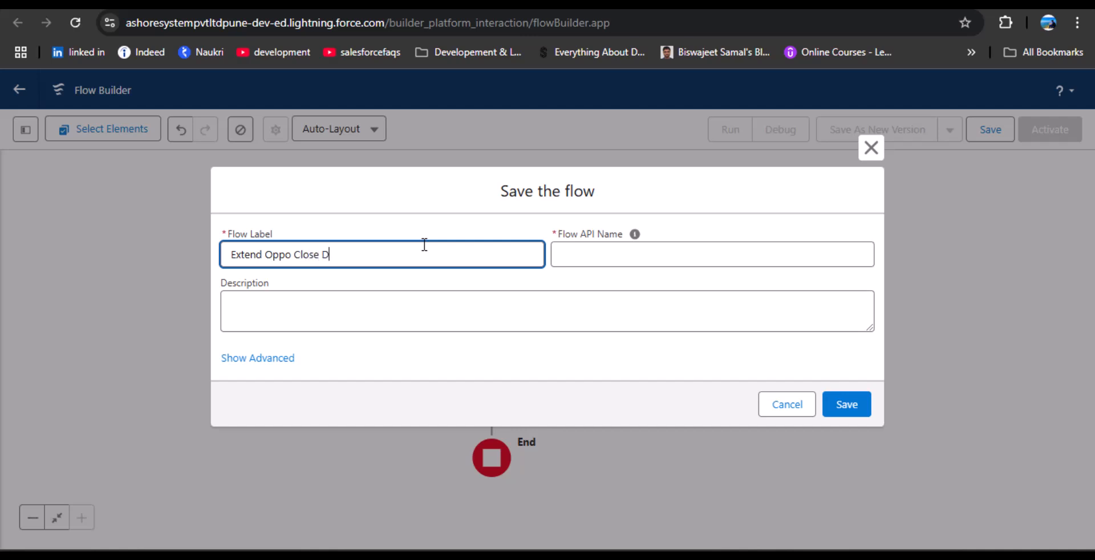
pyautogui.click(586, 253)
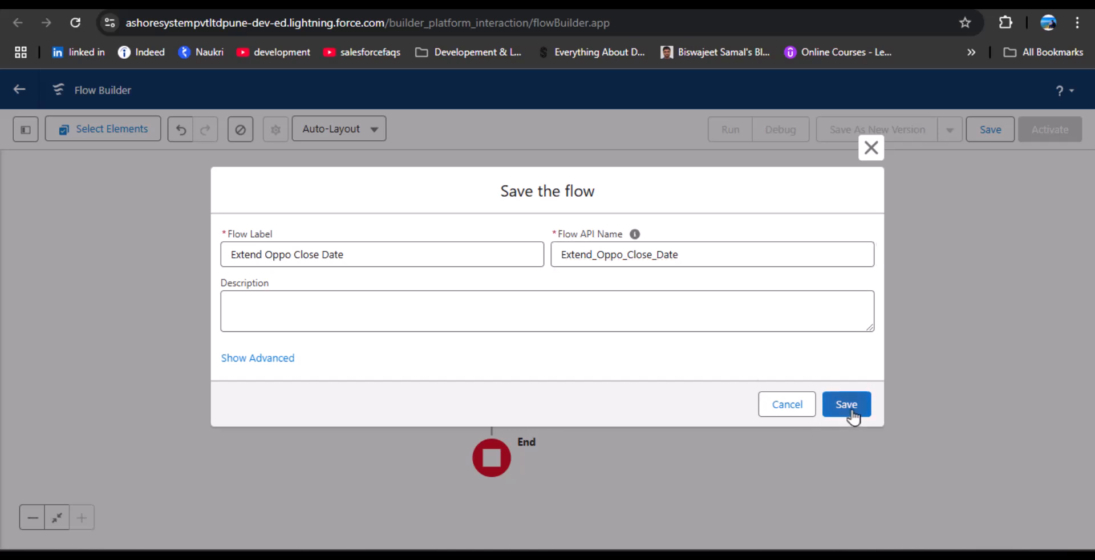
pyautogui.click(852, 412)
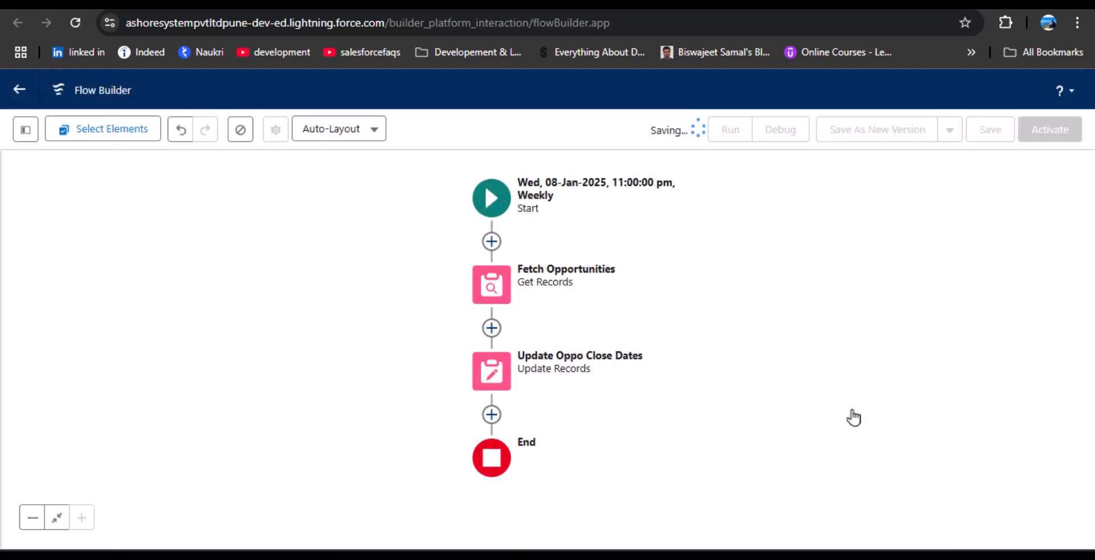
# Review the saved flow's errors and warnings, including the warning details for Fetch Opportunities
pyautogui.click(235, 138)
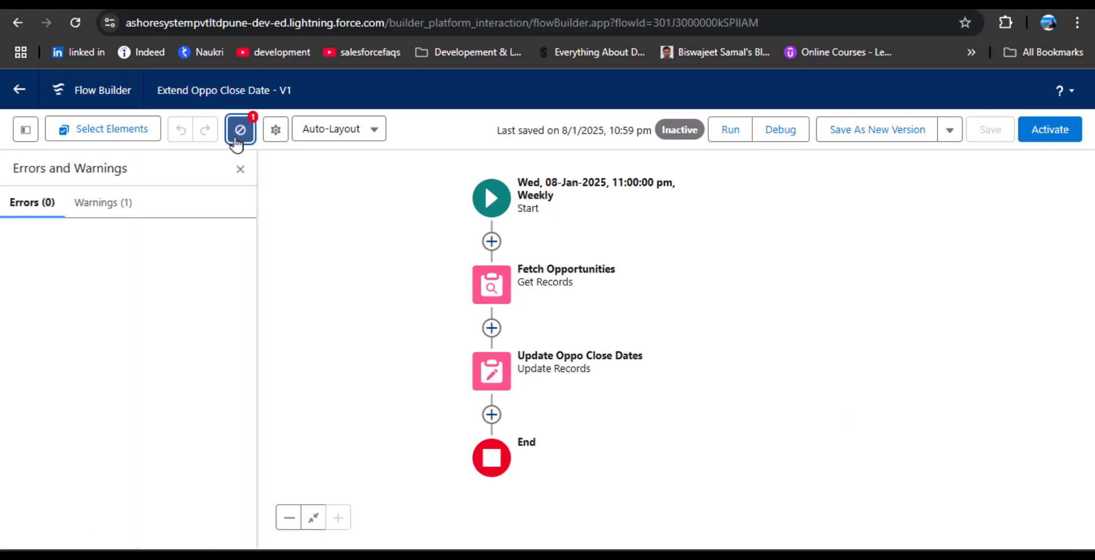
pyautogui.click(117, 207)
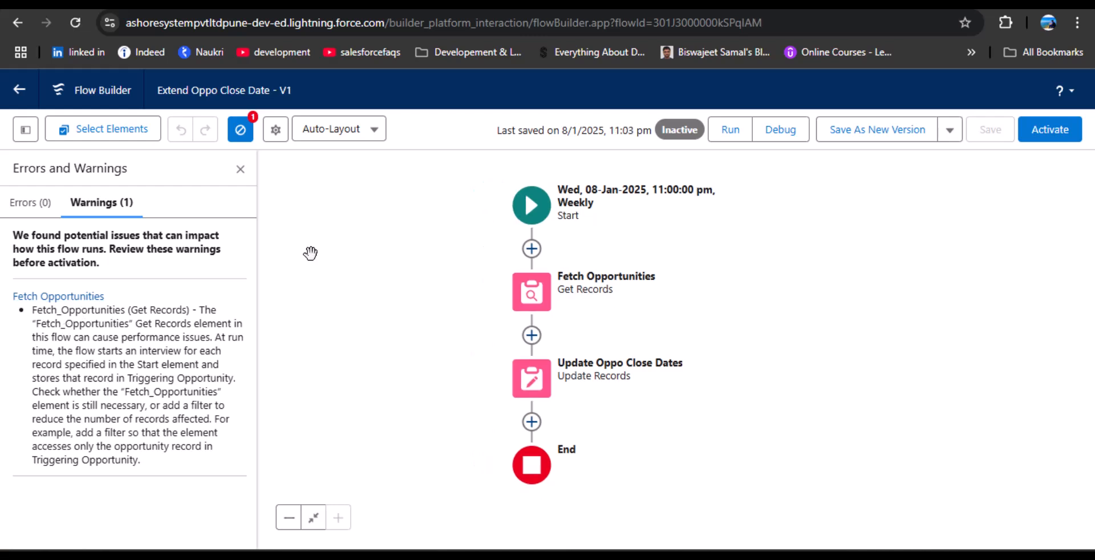
pyautogui.click(240, 170)
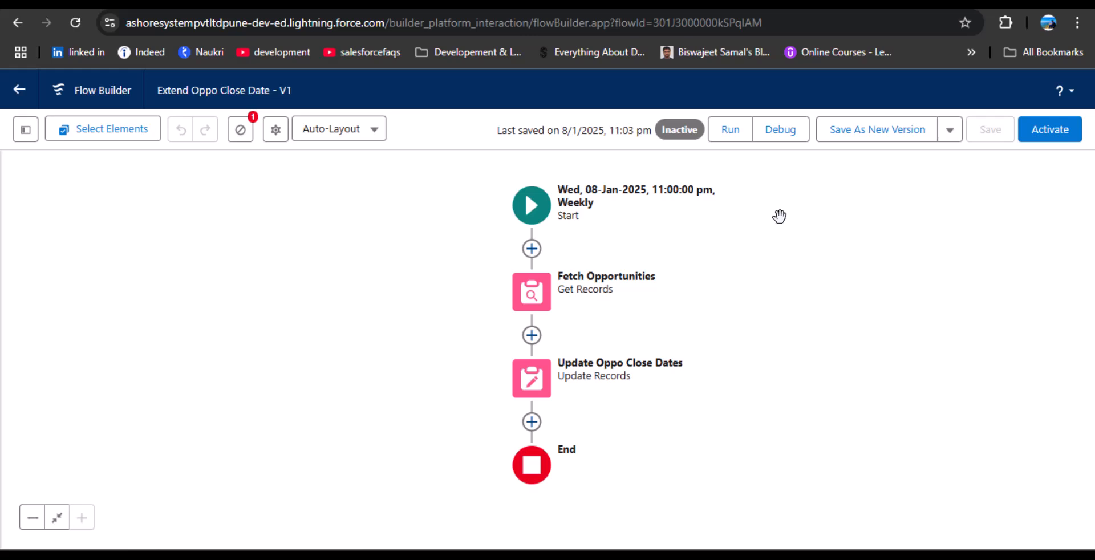
# Debug the flow with the Burlington Textiles Corp of America- opportunity as the triggering record
pyautogui.click(776, 142)
pyautogui.click(455, 389)
pyautogui.scroll(-3, 463, 366)
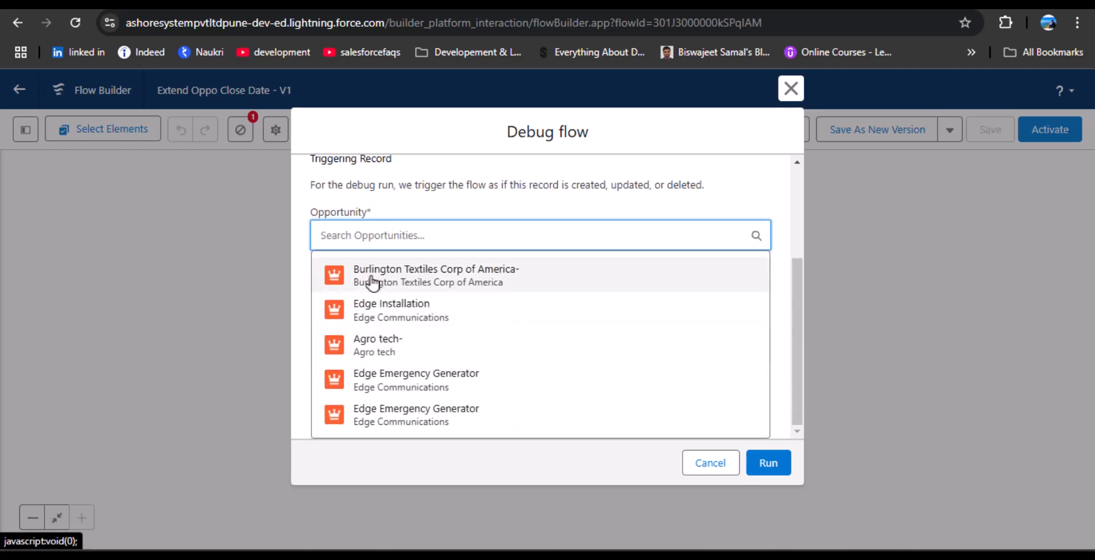
pyautogui.click(451, 277)
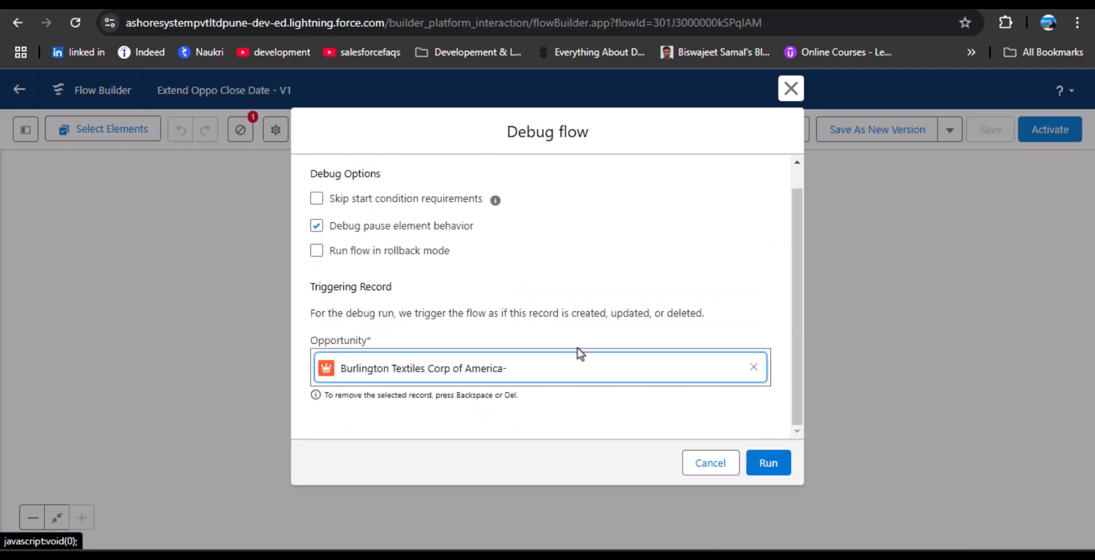
pyautogui.click(751, 463)
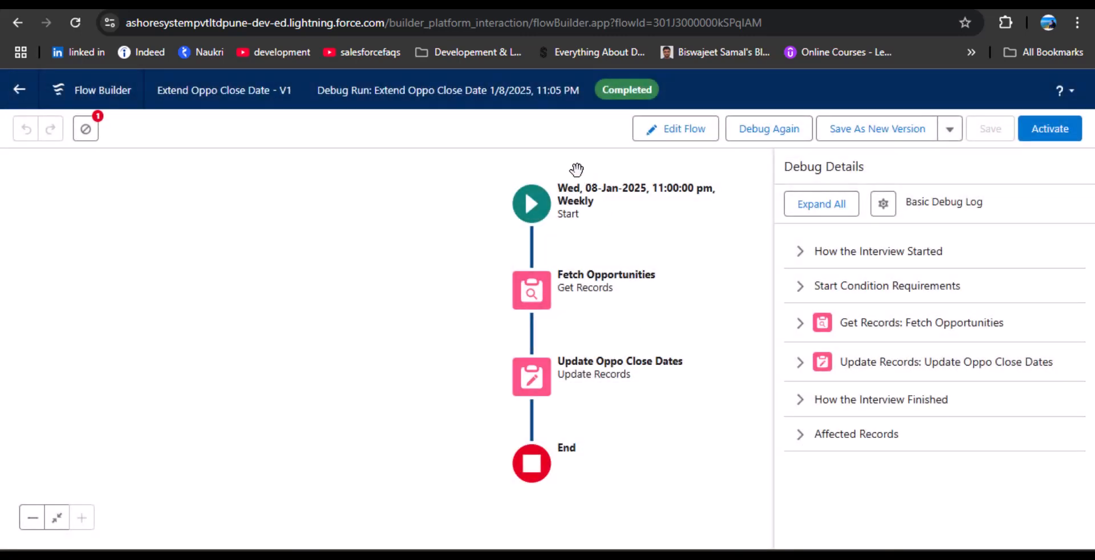
# Examine the CloseDate assignment in the debug details of Update Oppo Close Dates and activate the flow
pyautogui.click(803, 365)
pyautogui.scroll(-3, 888, 386)
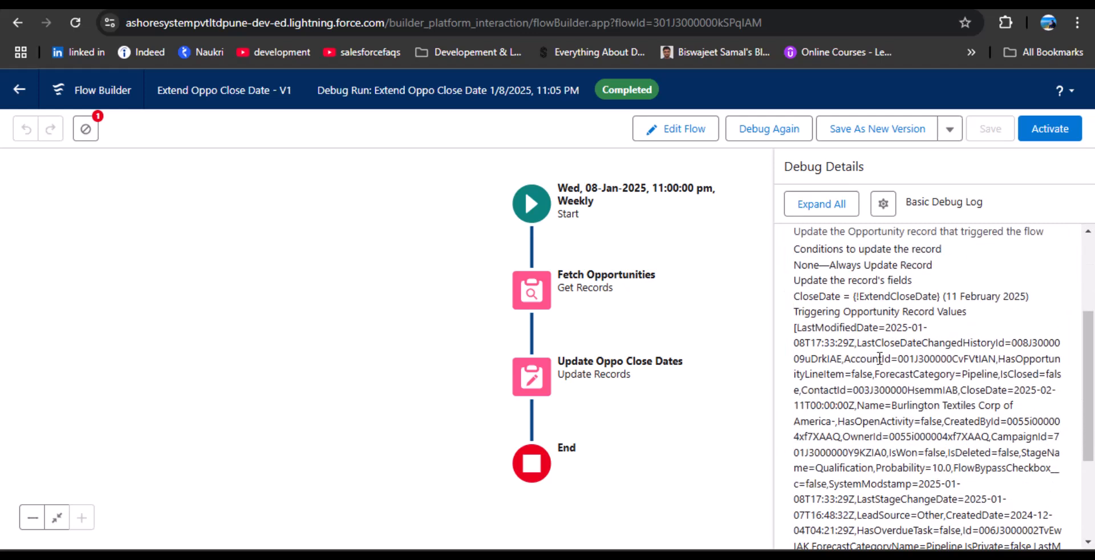
pyautogui.moveTo(797, 299); pyautogui.dragTo(1025, 297)
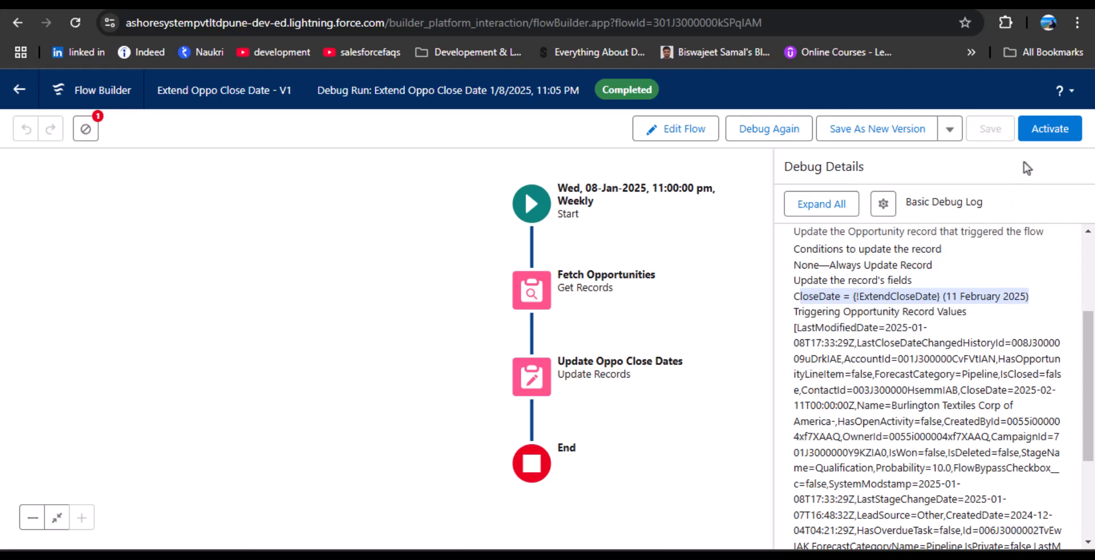
pyautogui.click(1054, 129)
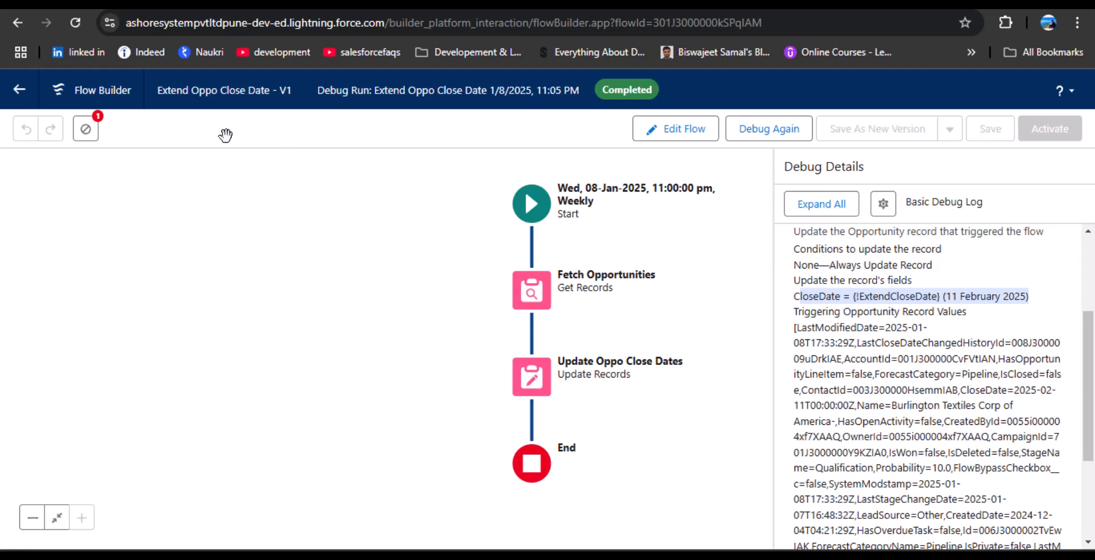
# Switch to the All Opportunities list and check the close date of the open Burlington Textiles Corp of America opportunity
pyautogui.click(121, 4)
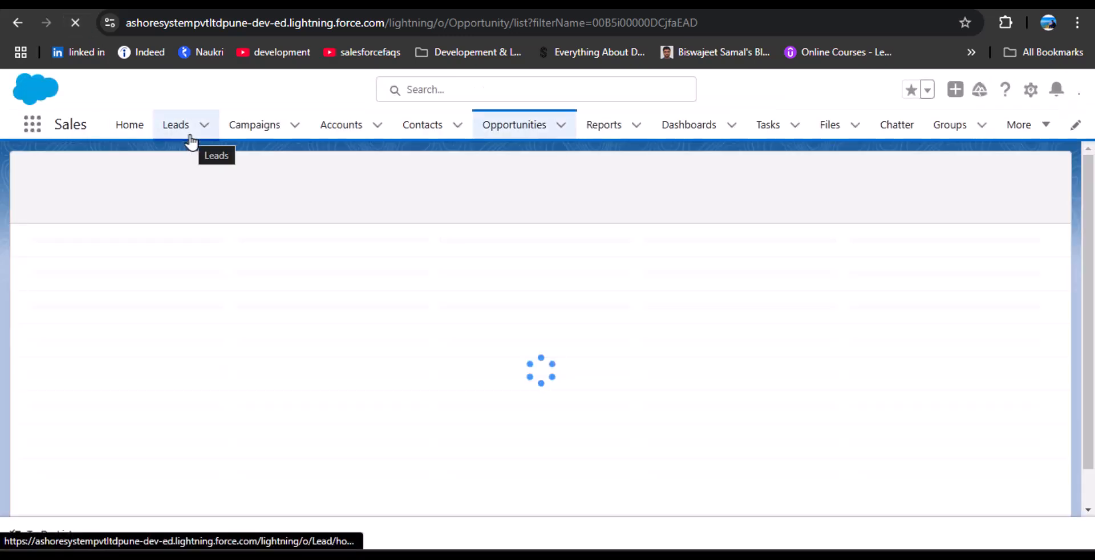
pyautogui.hotkey('ctrl', '+')
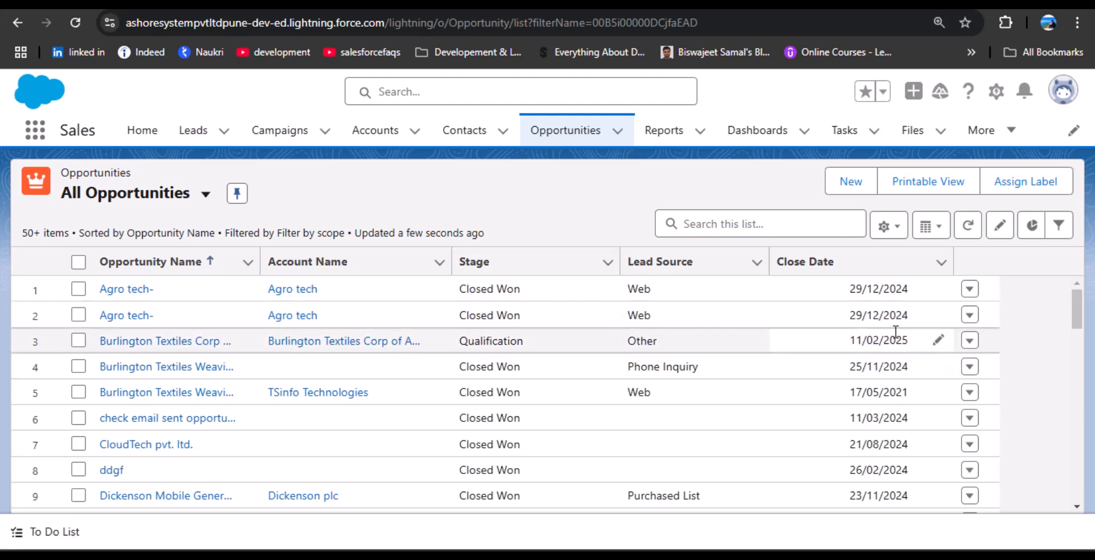
pyautogui.hotkey('ctrl', '-')
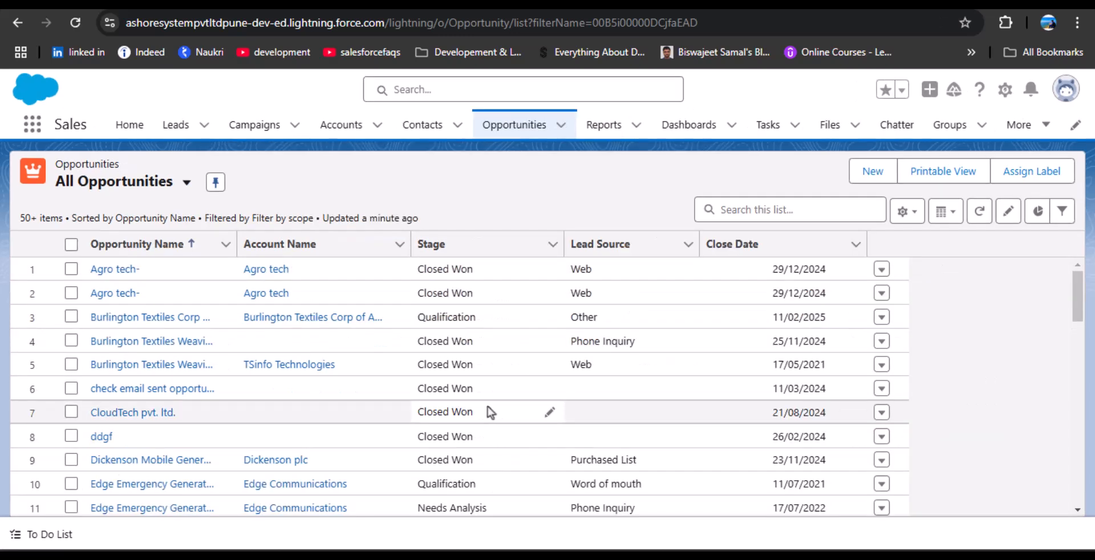
pyautogui.hotkey('ctrl', '+')
pyautogui.hotkey('ctrl', '+')
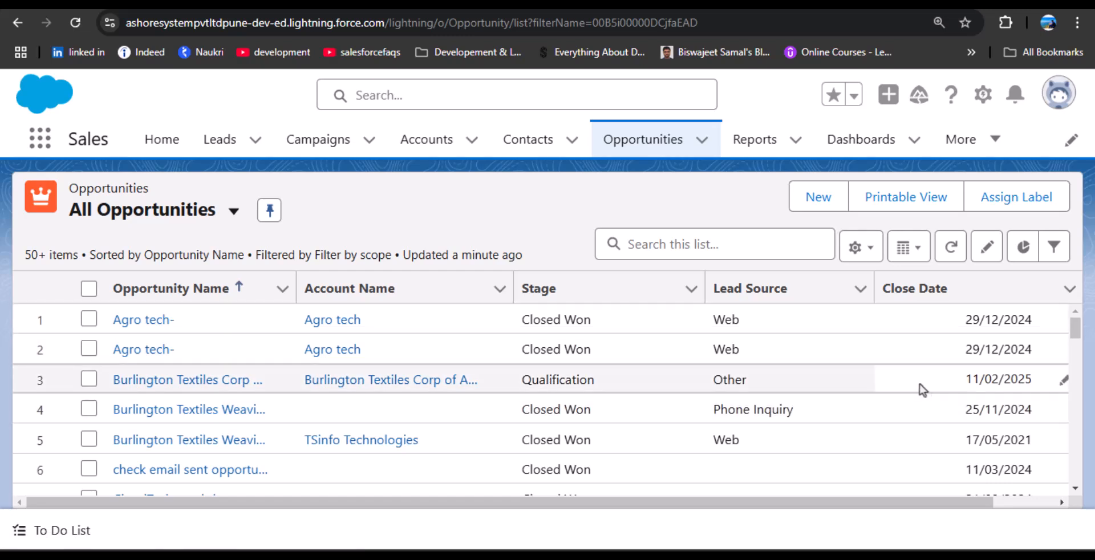
pyautogui.moveTo(964, 381); pyautogui.dragTo(1039, 383)
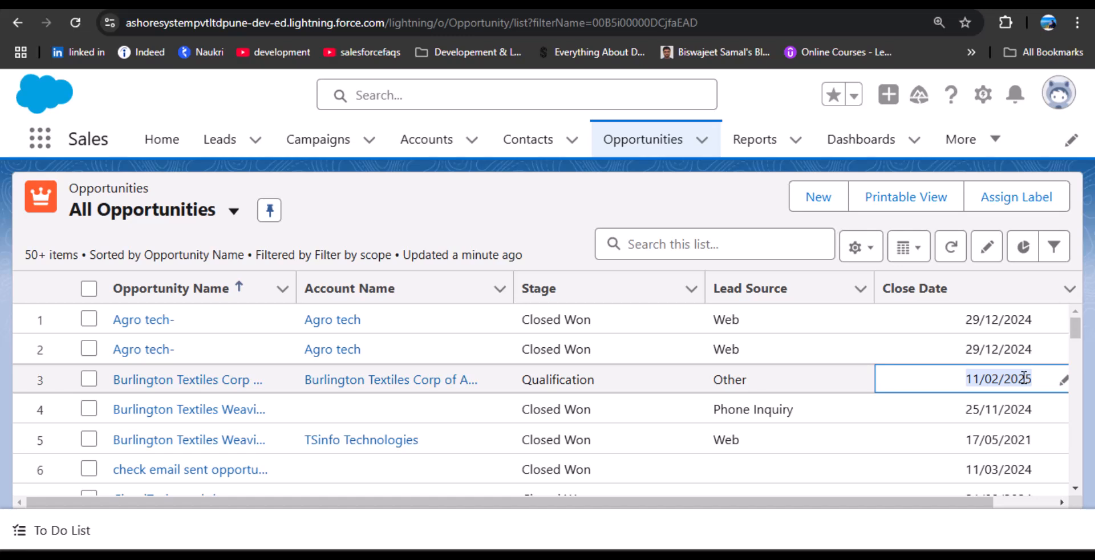